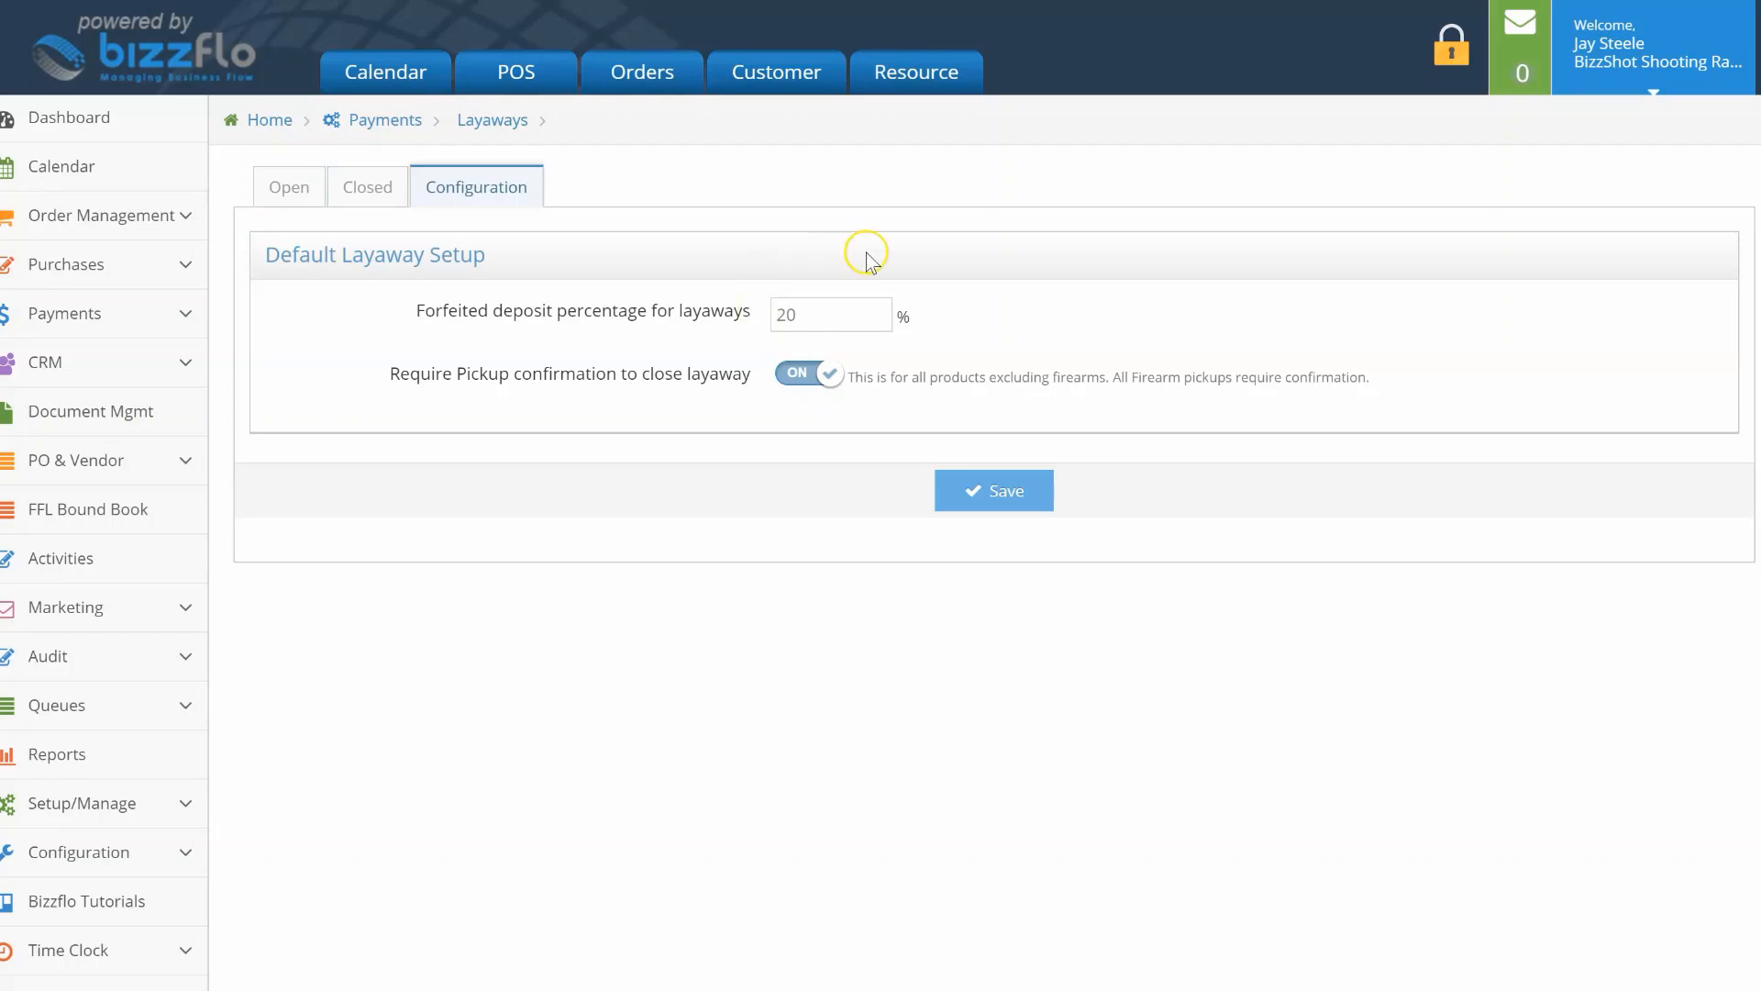
Step: Turn on Require Pickup confirmation in the layaway configuration
click(799, 376)
click(544, 76)
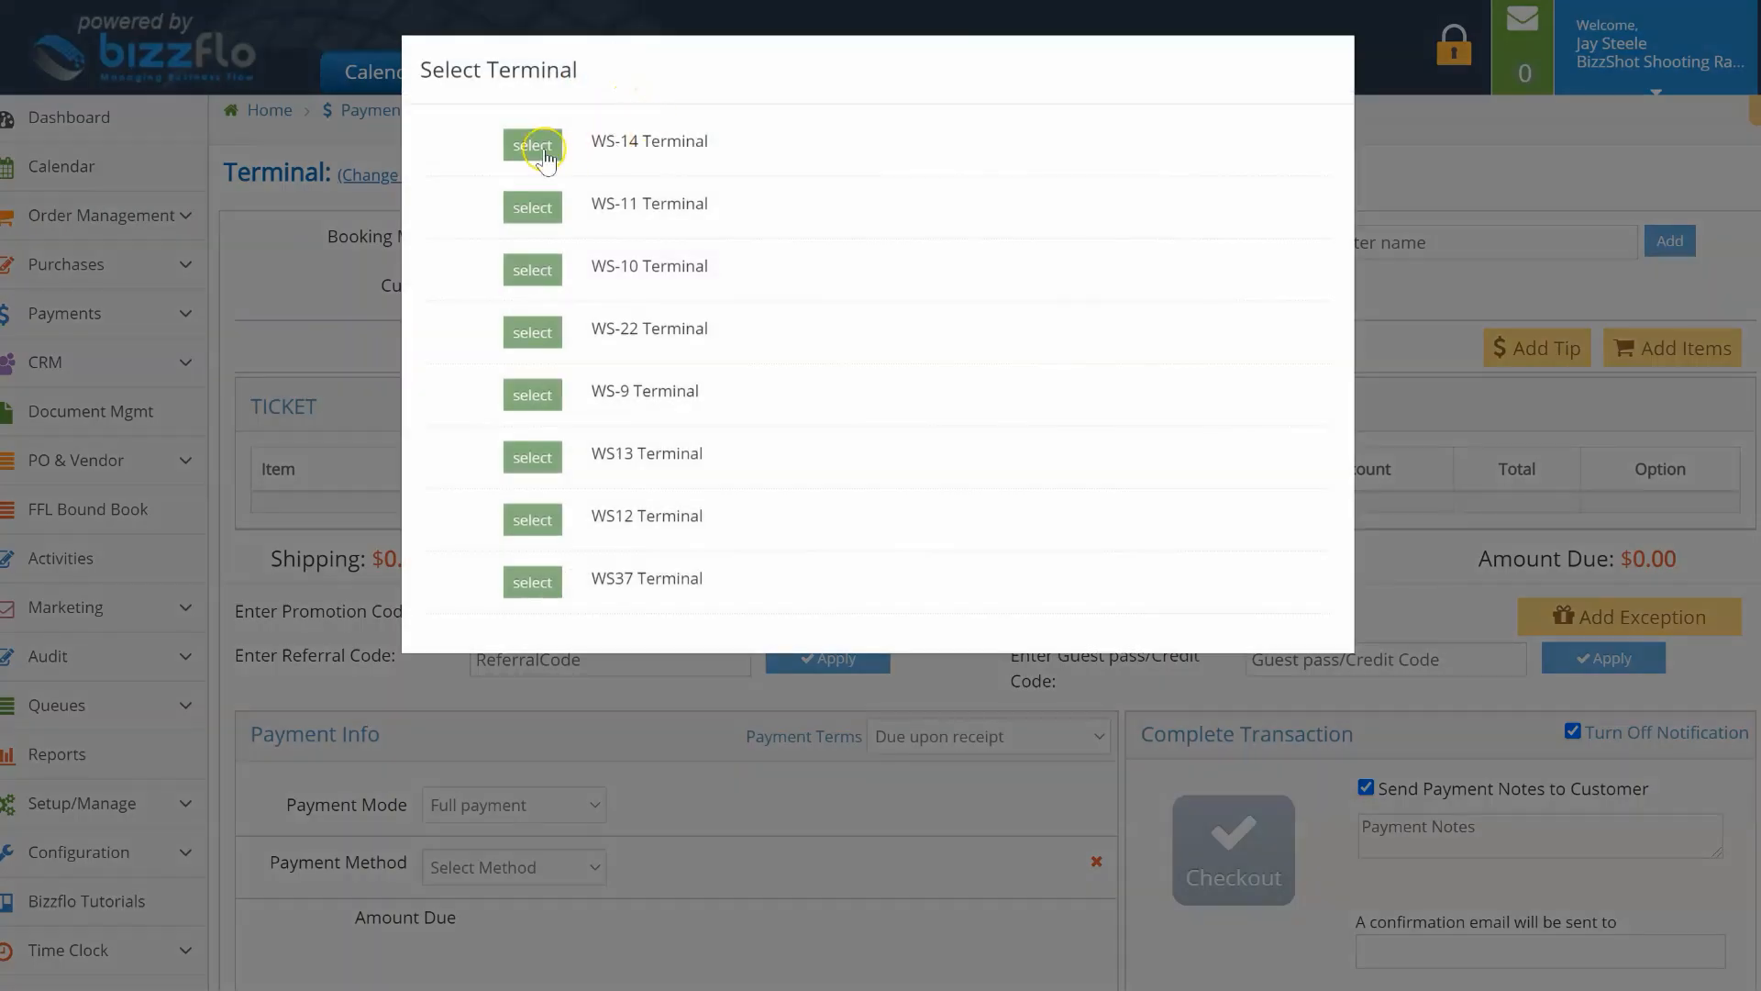
Step: Start a sale on terminal WS-14 for the customer found by e-mail
click(532, 145)
click(601, 288)
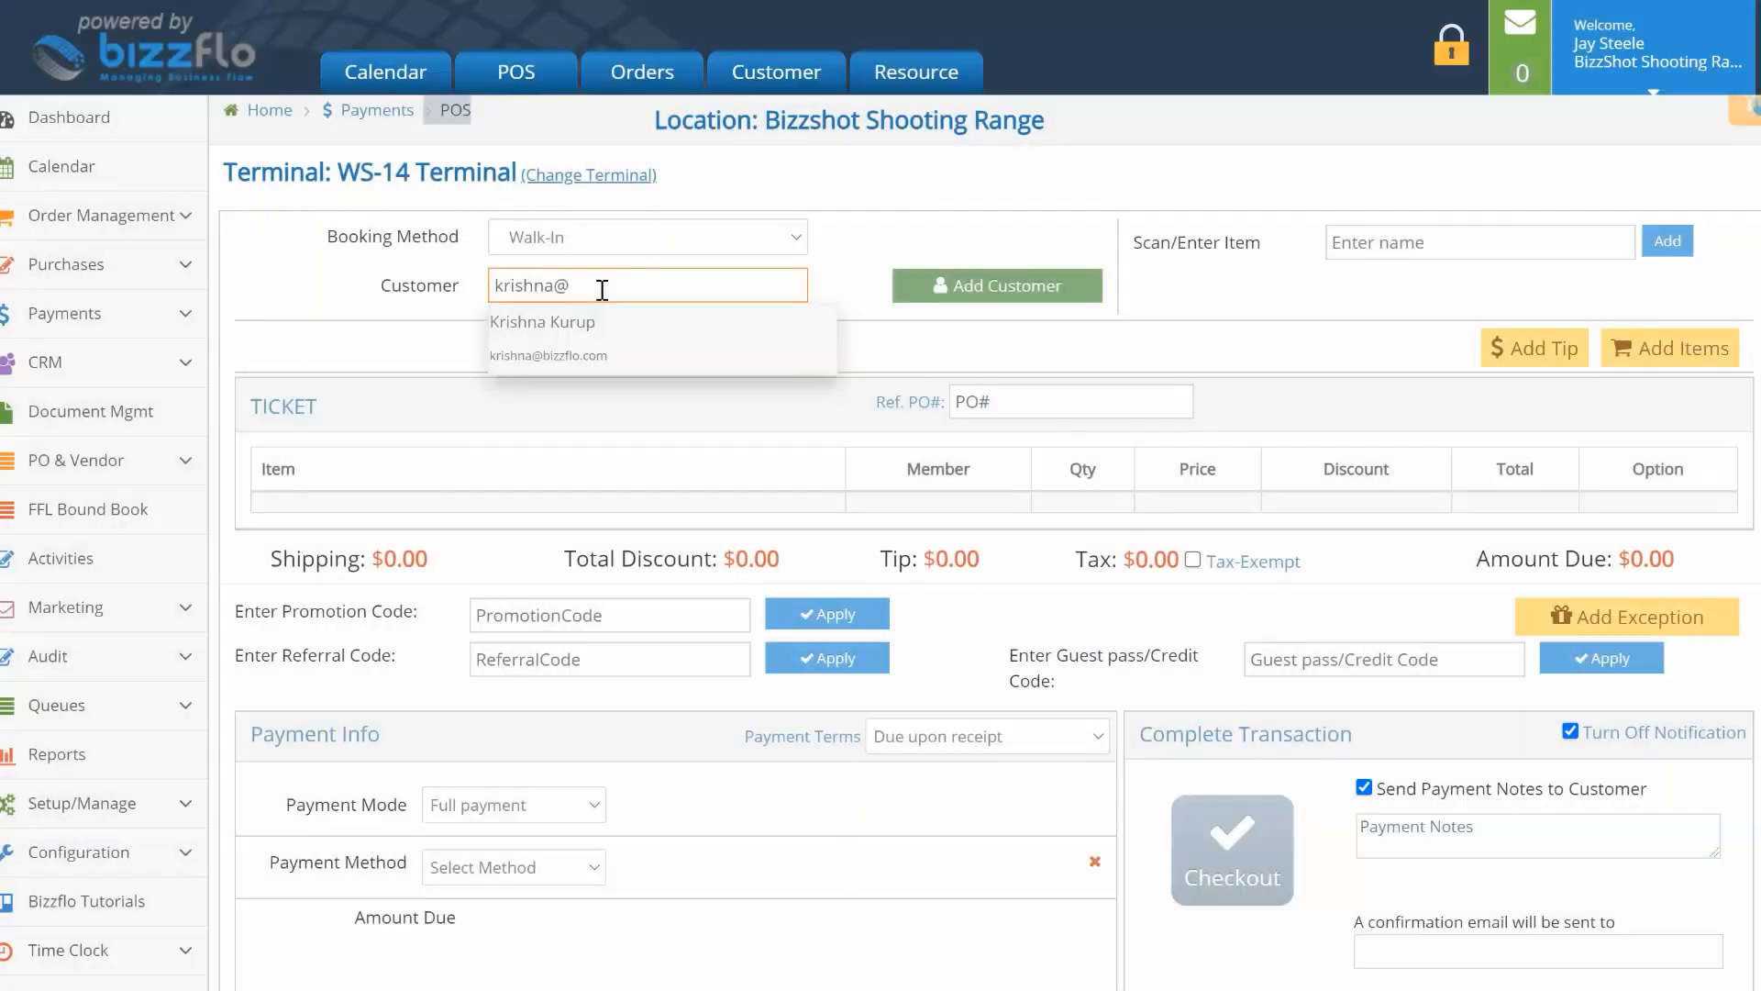
click(597, 354)
Step: Add the firearm with serial X3323 (product 009365) to the ticket
click(1373, 230)
text(X33)
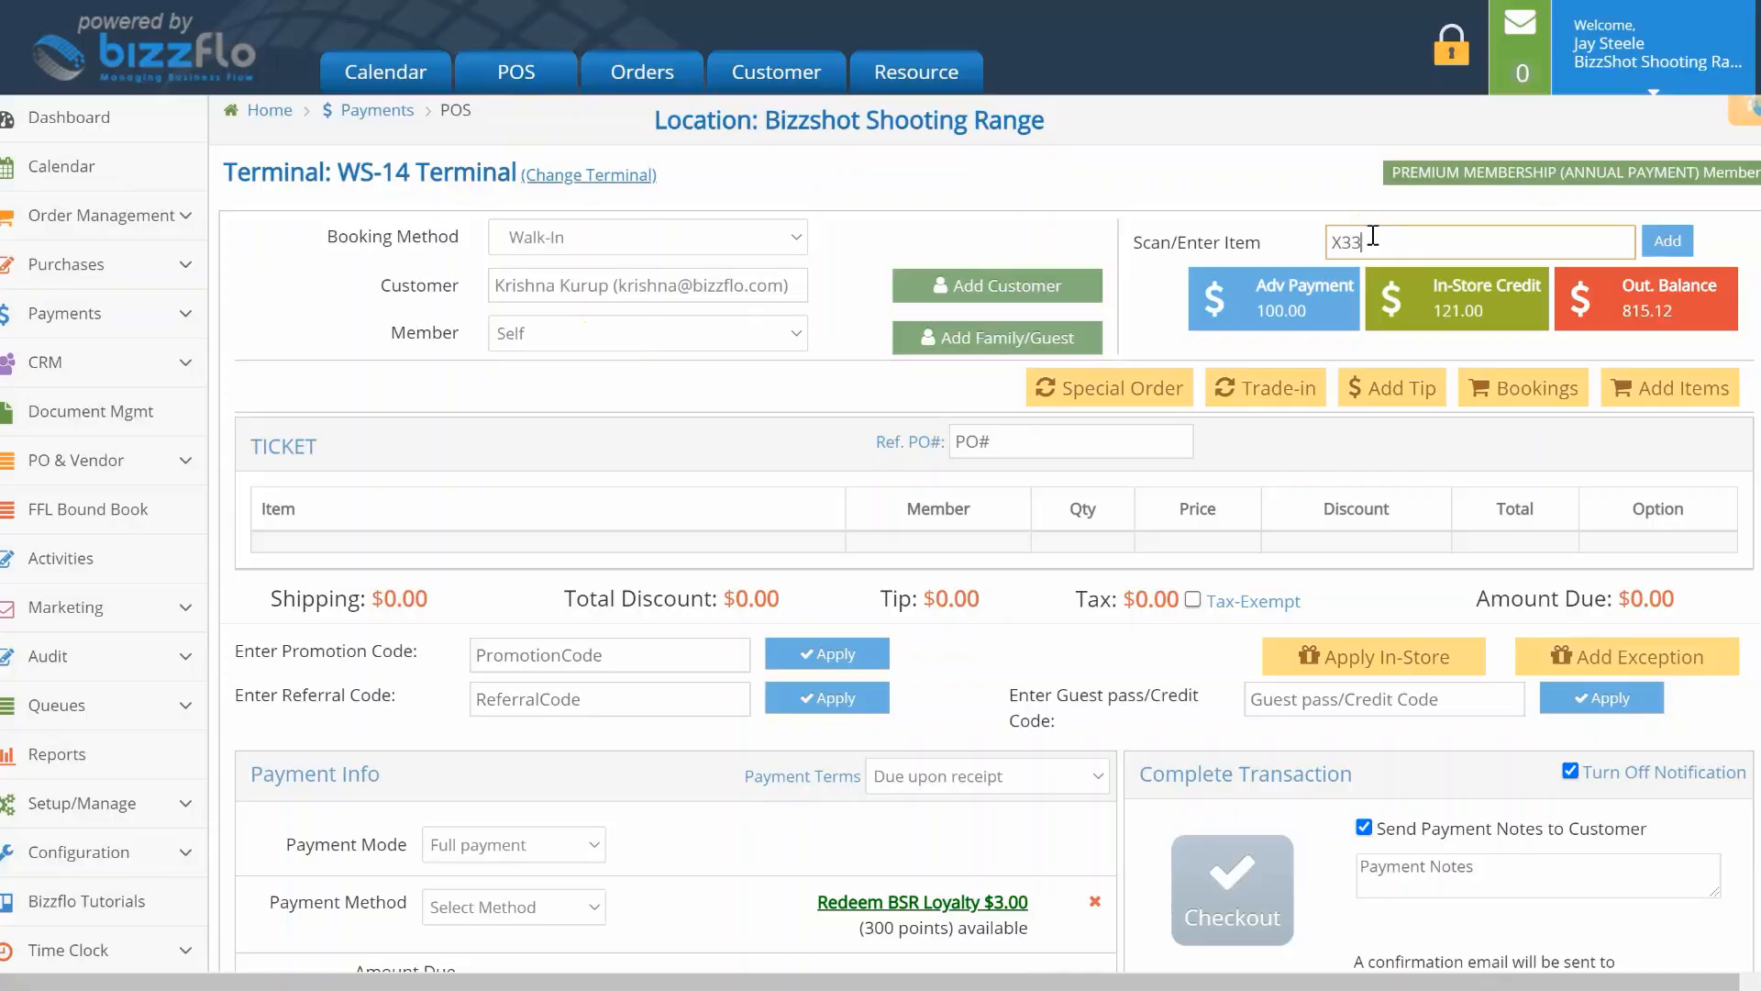
text(23)
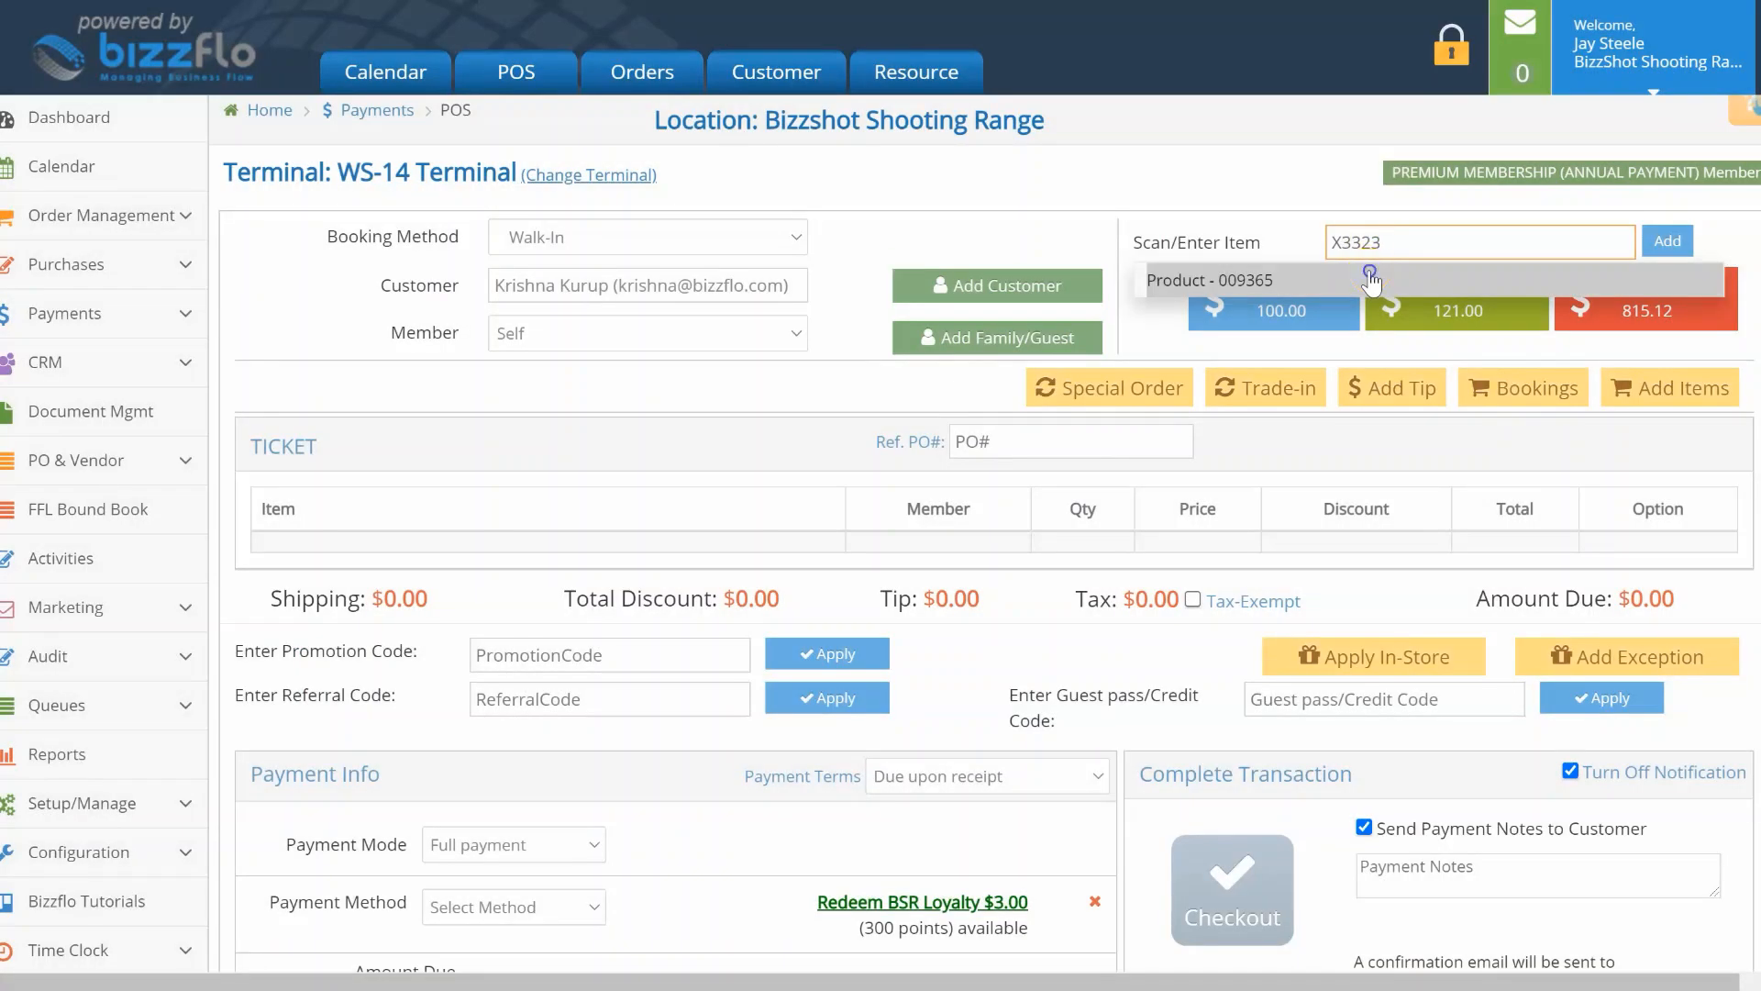
click(1370, 279)
click(1660, 241)
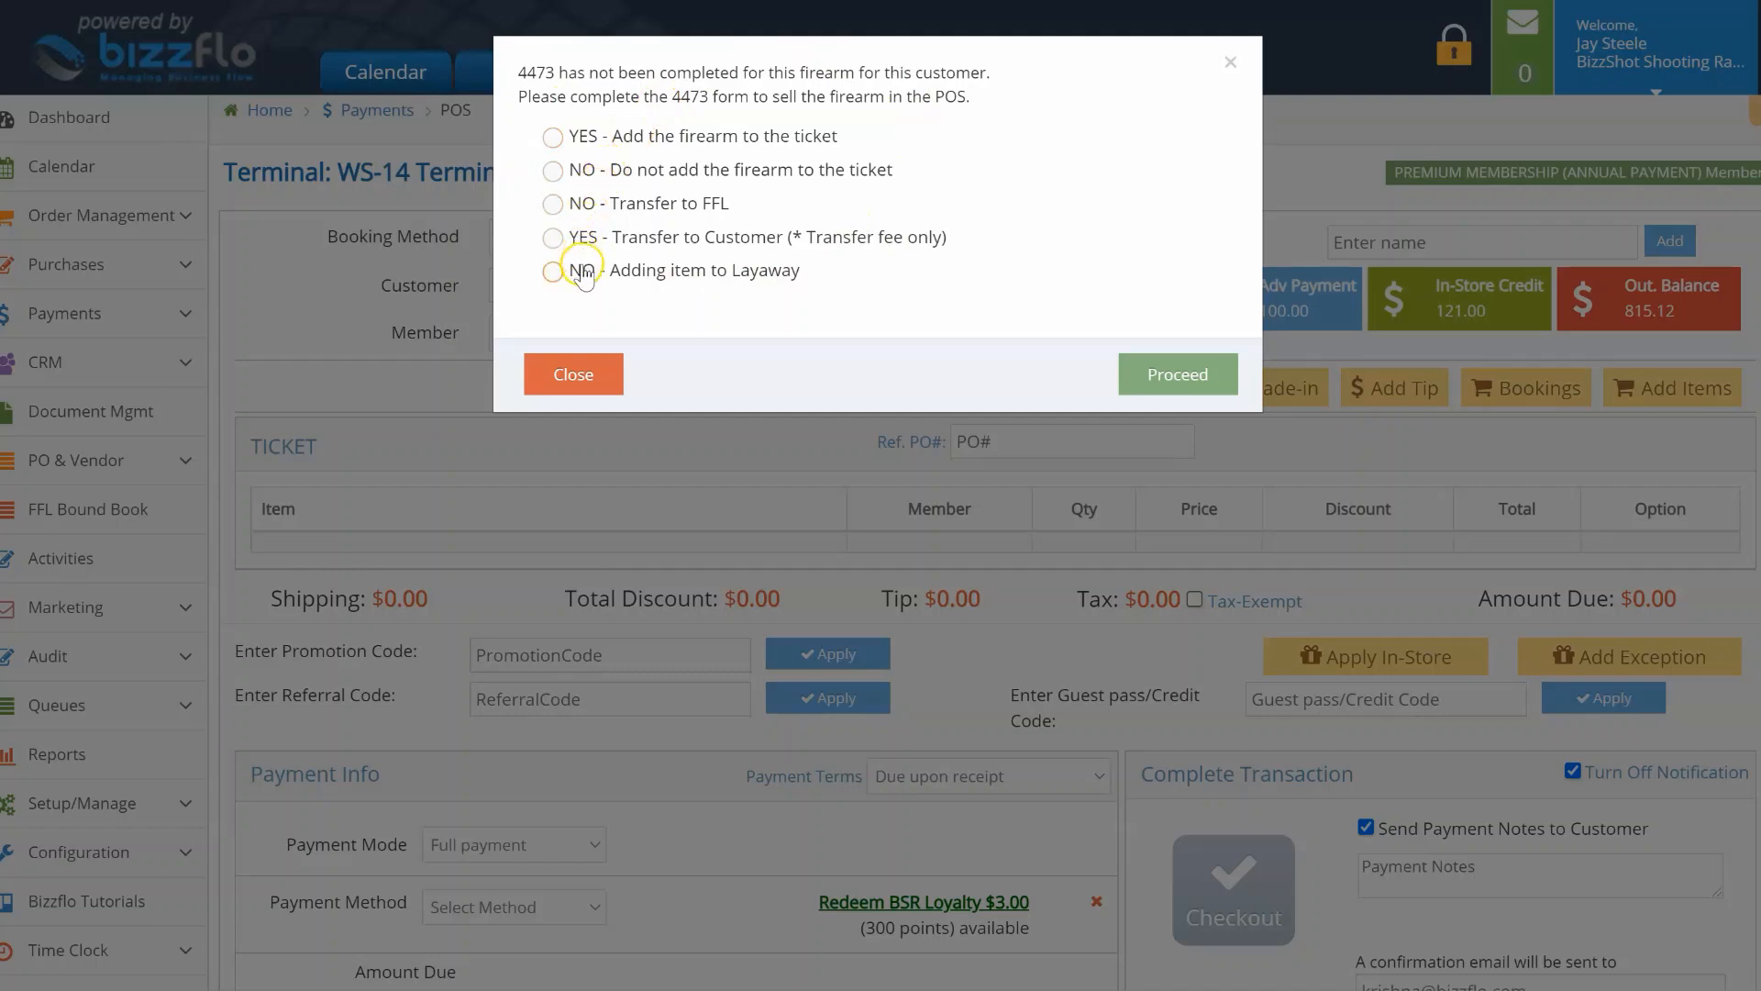
Step: Answer the 4473 prompt with 'NO - Adding item to Layaway' and proceed
click(775, 273)
click(1158, 374)
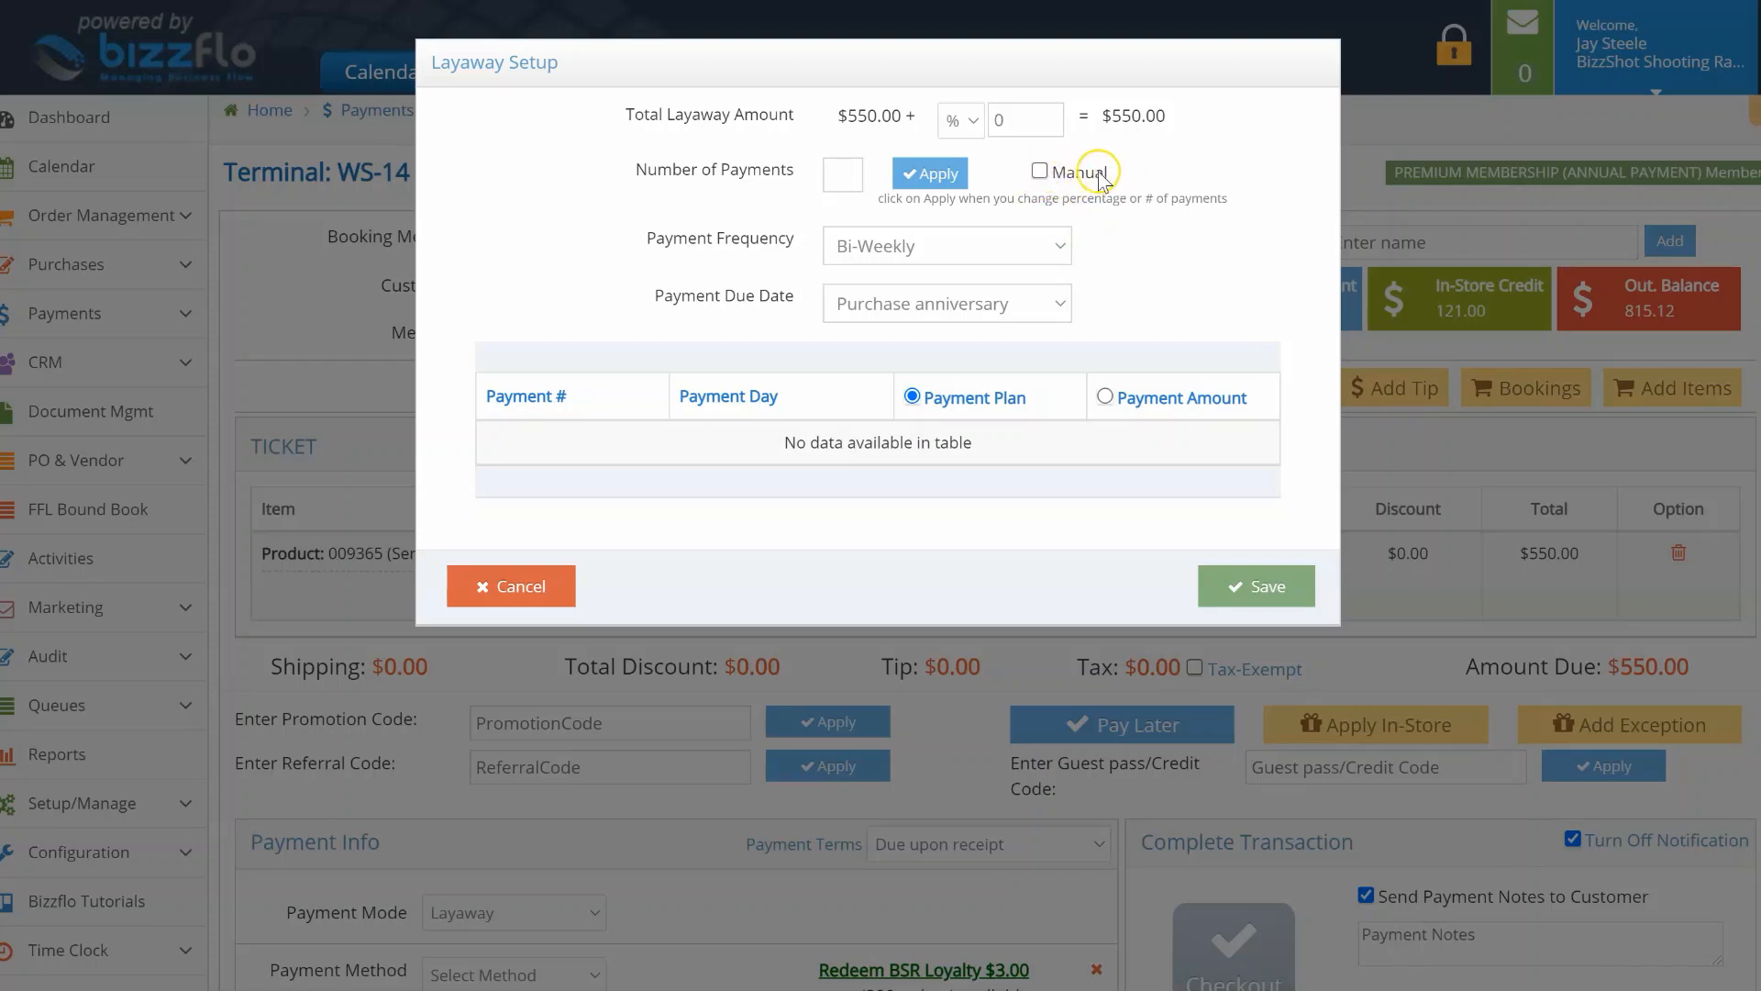
Step: Tick Manual and replace the zero first payment amount with 300
click(1039, 173)
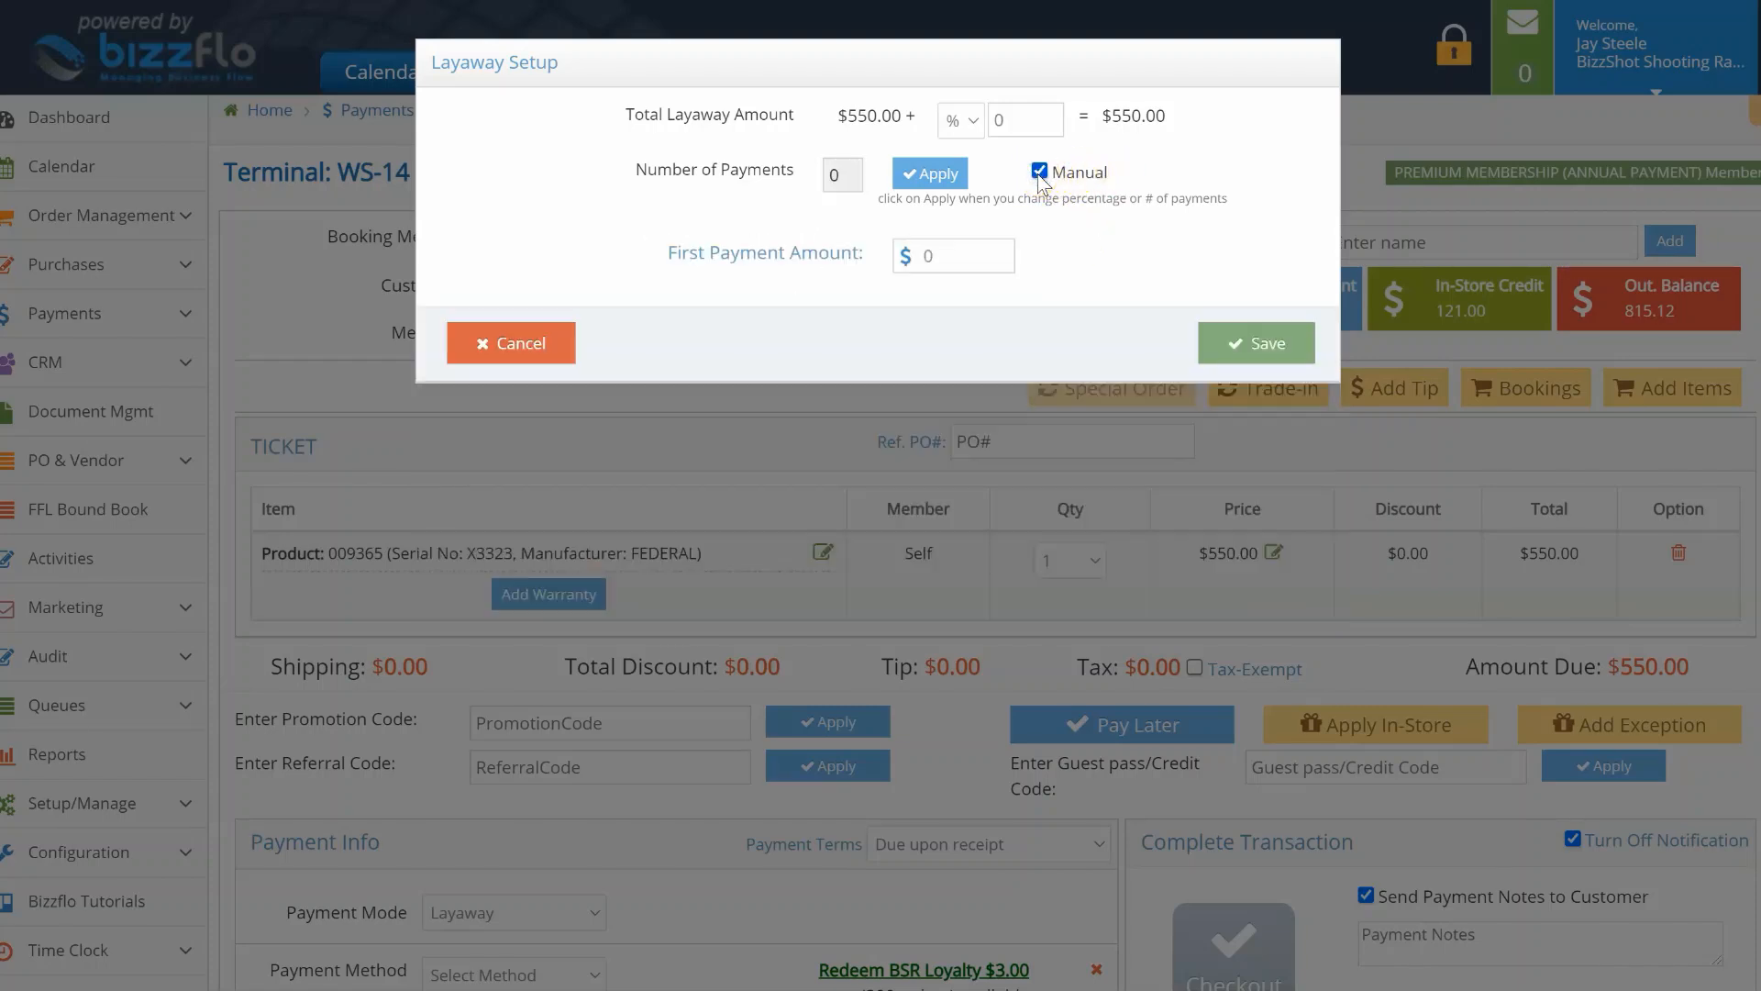
click(955, 256)
key(BackSpace)
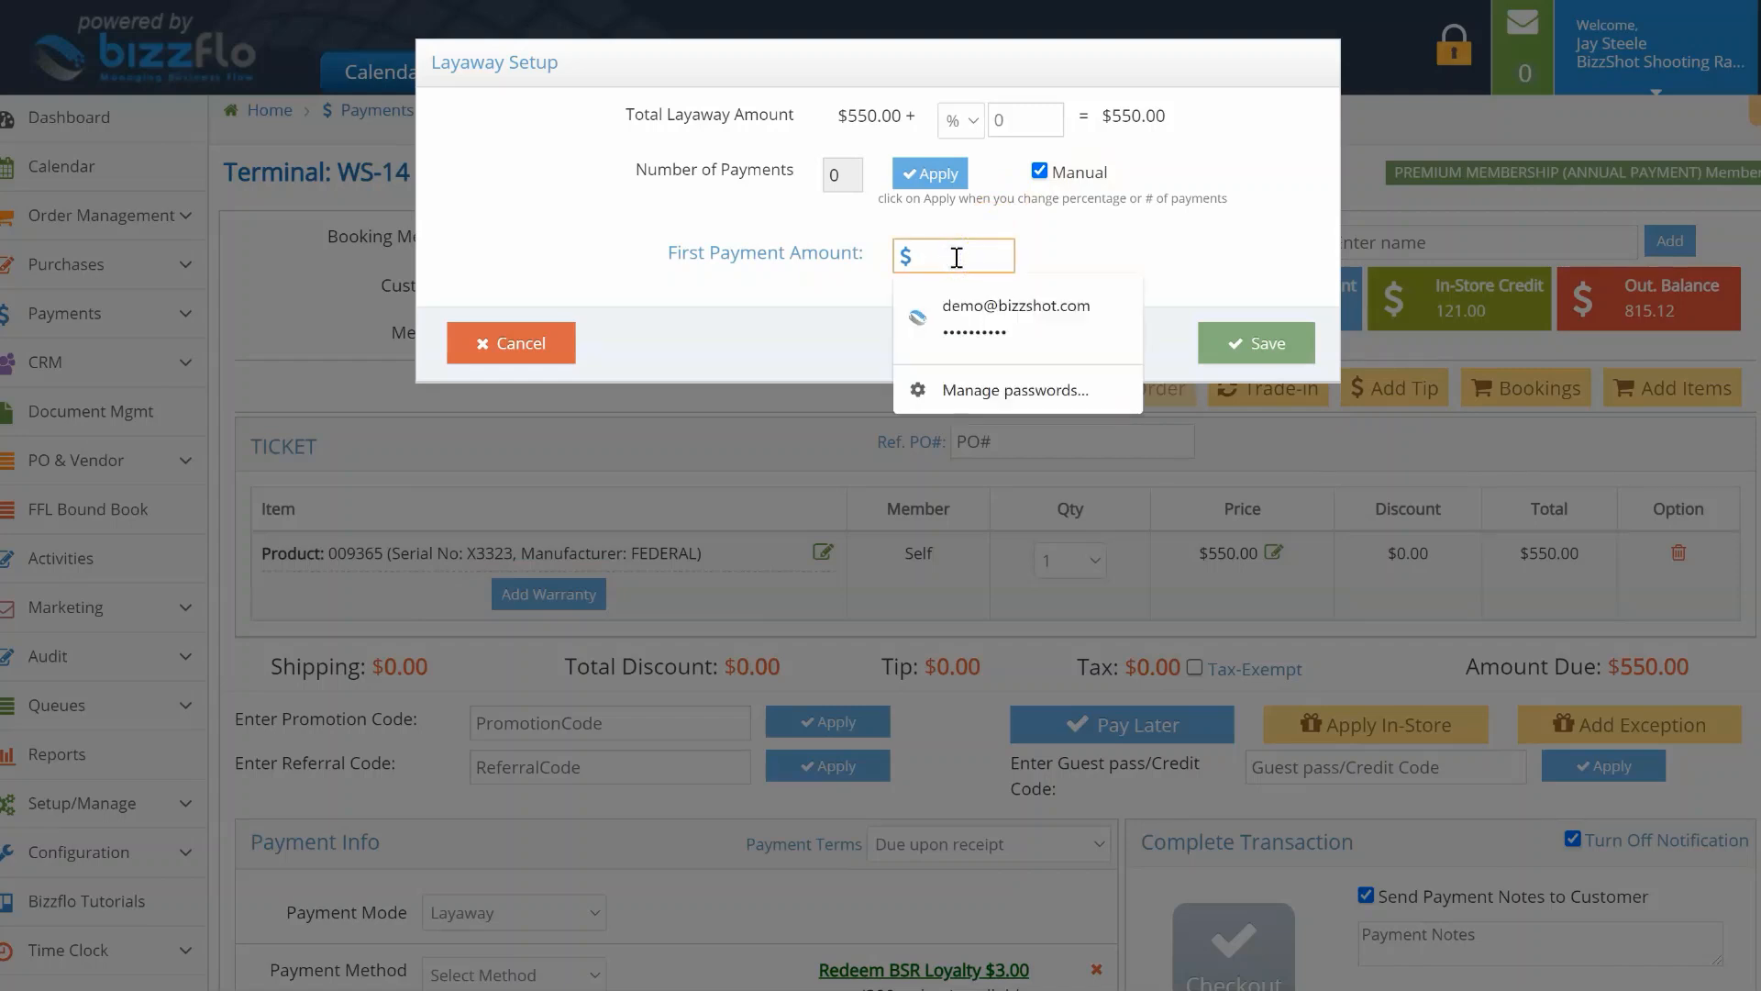
text(300)
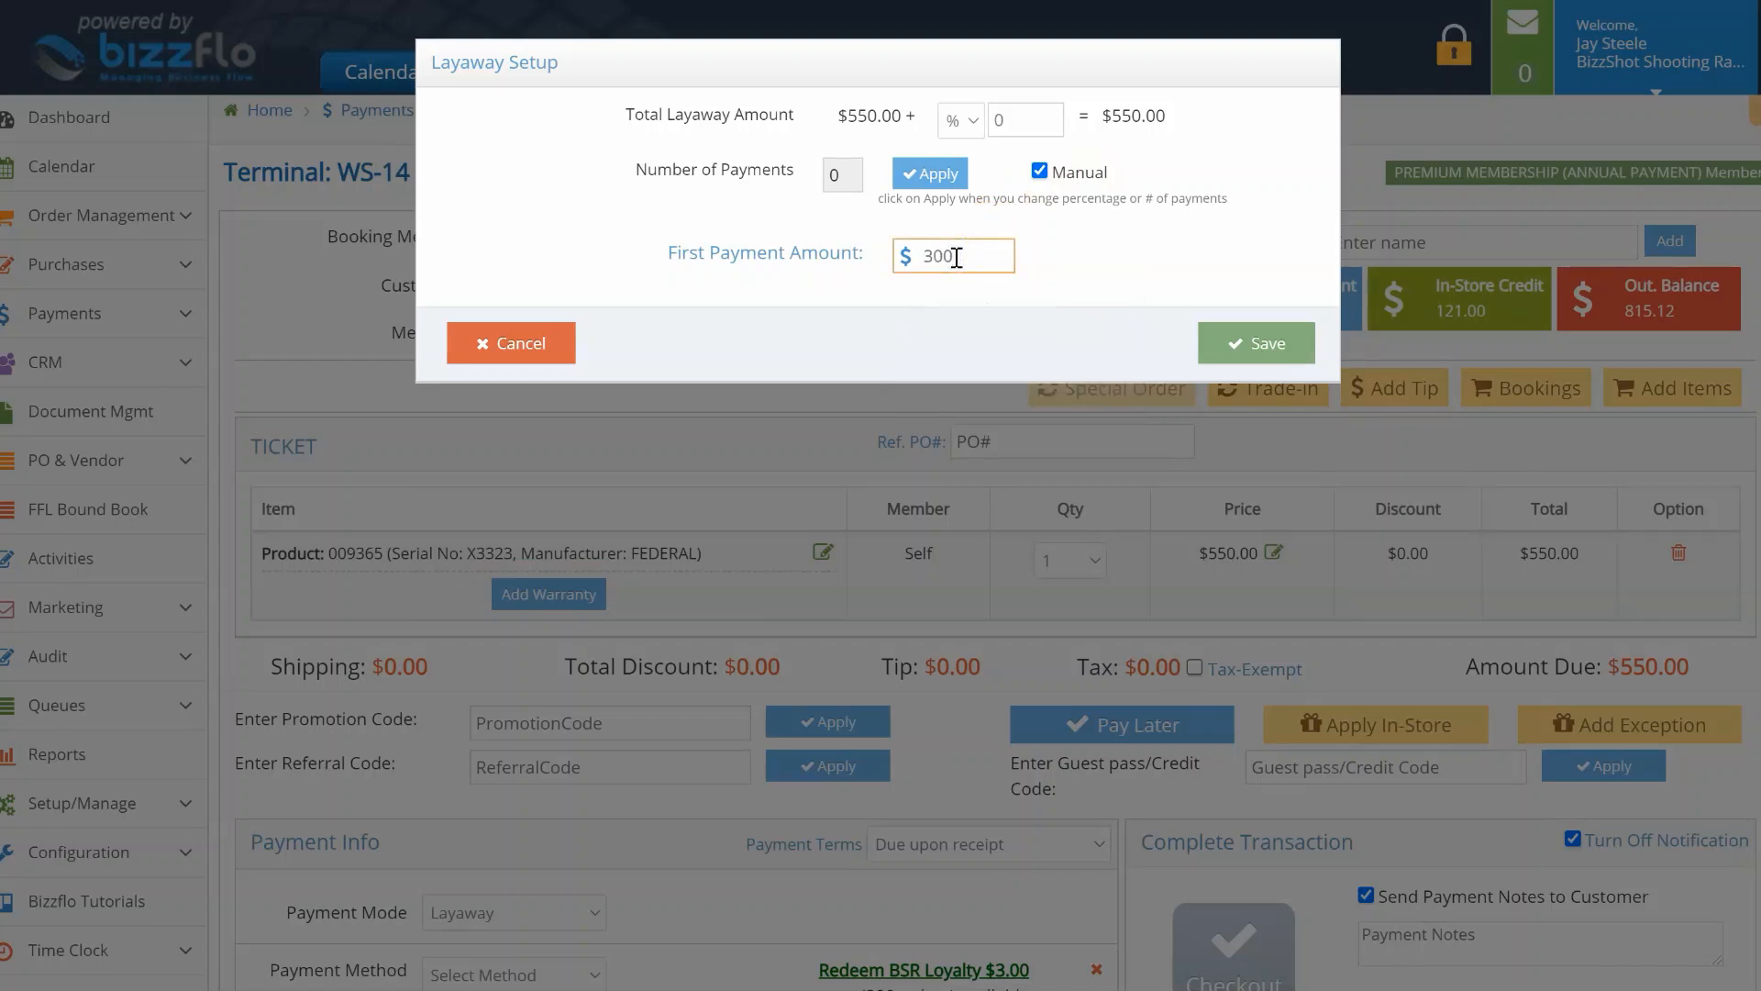
click(1031, 261)
Step: Return to automatic scheduling with 2% added and five payments applied
click(1039, 172)
click(1014, 122)
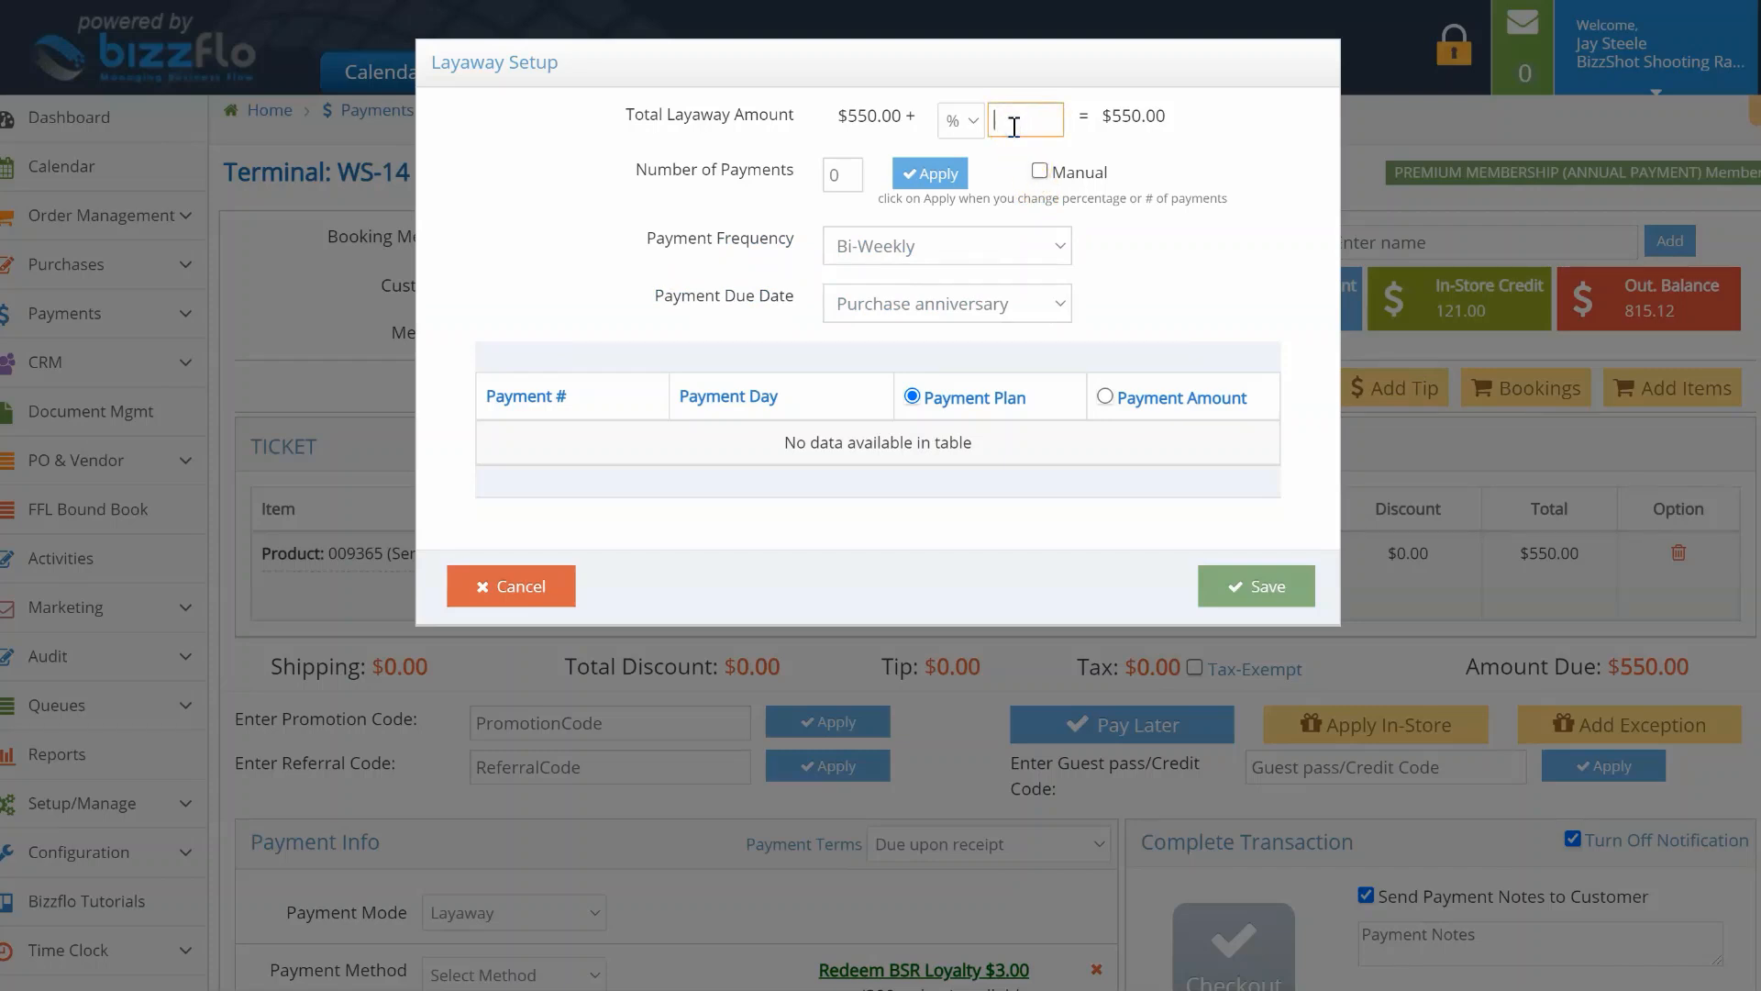
text(2)
click(1105, 156)
click(842, 174)
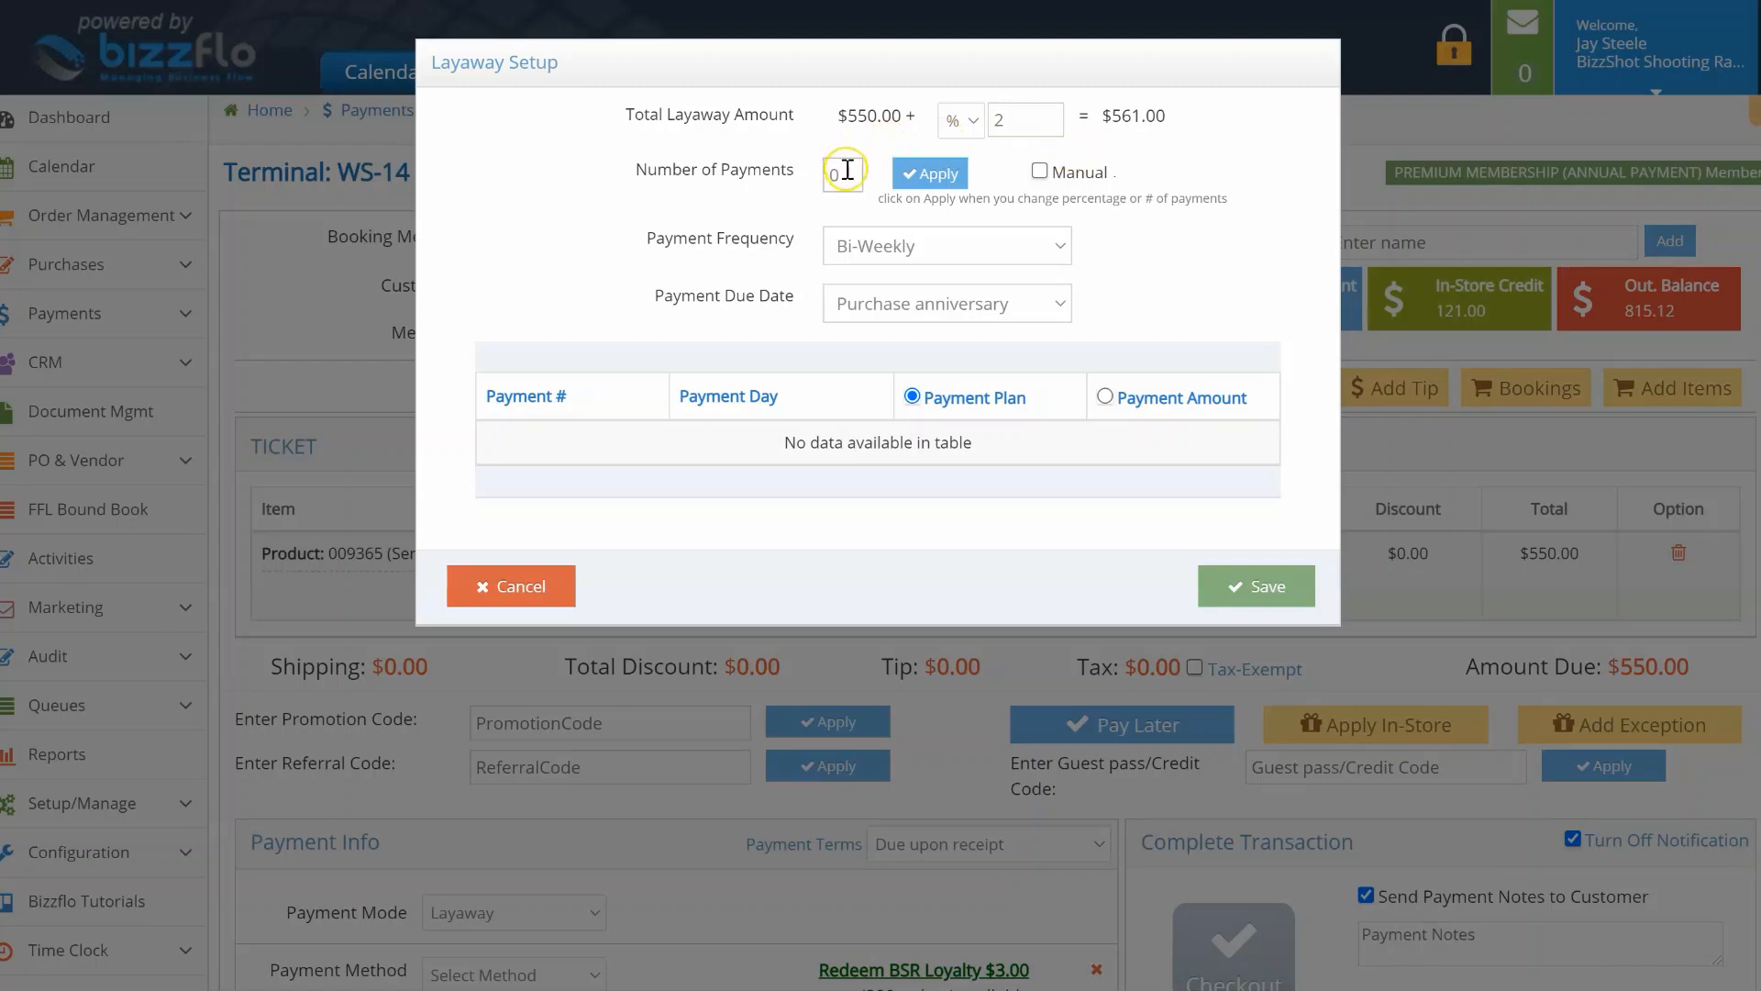
text(5)
click(911, 177)
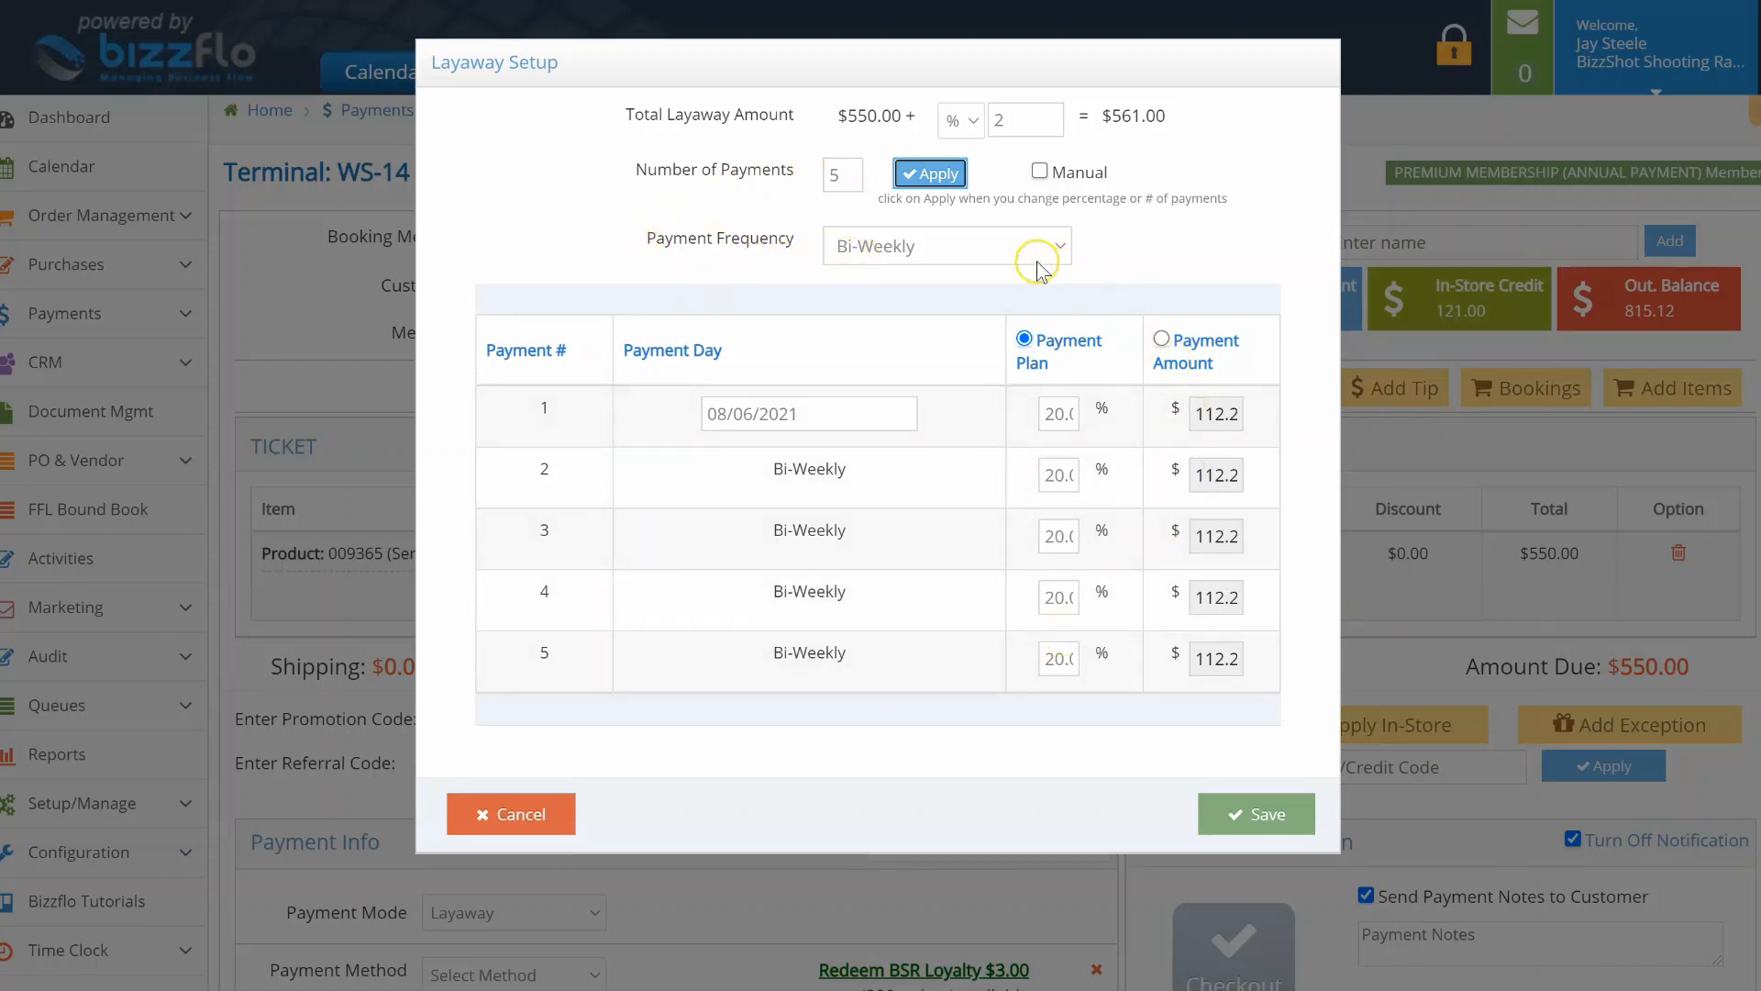
Step: Make payments monthly on the purchase anniversary with a $300 first payment, and save
click(1008, 246)
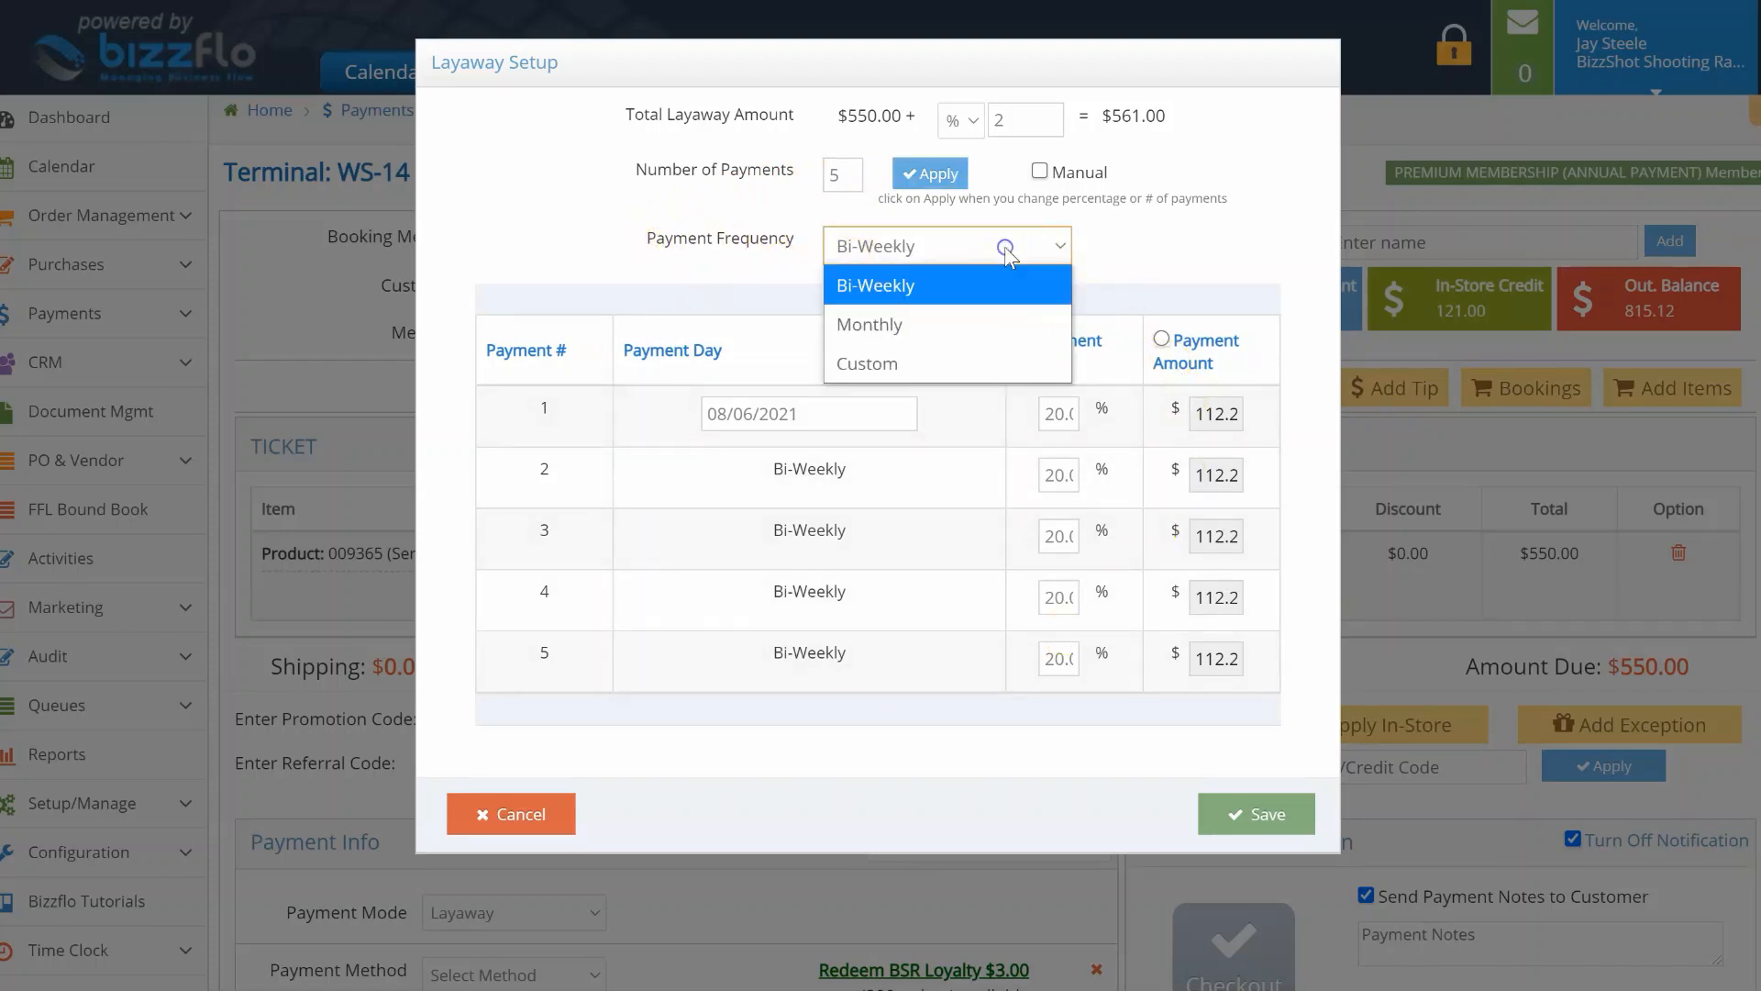
click(980, 326)
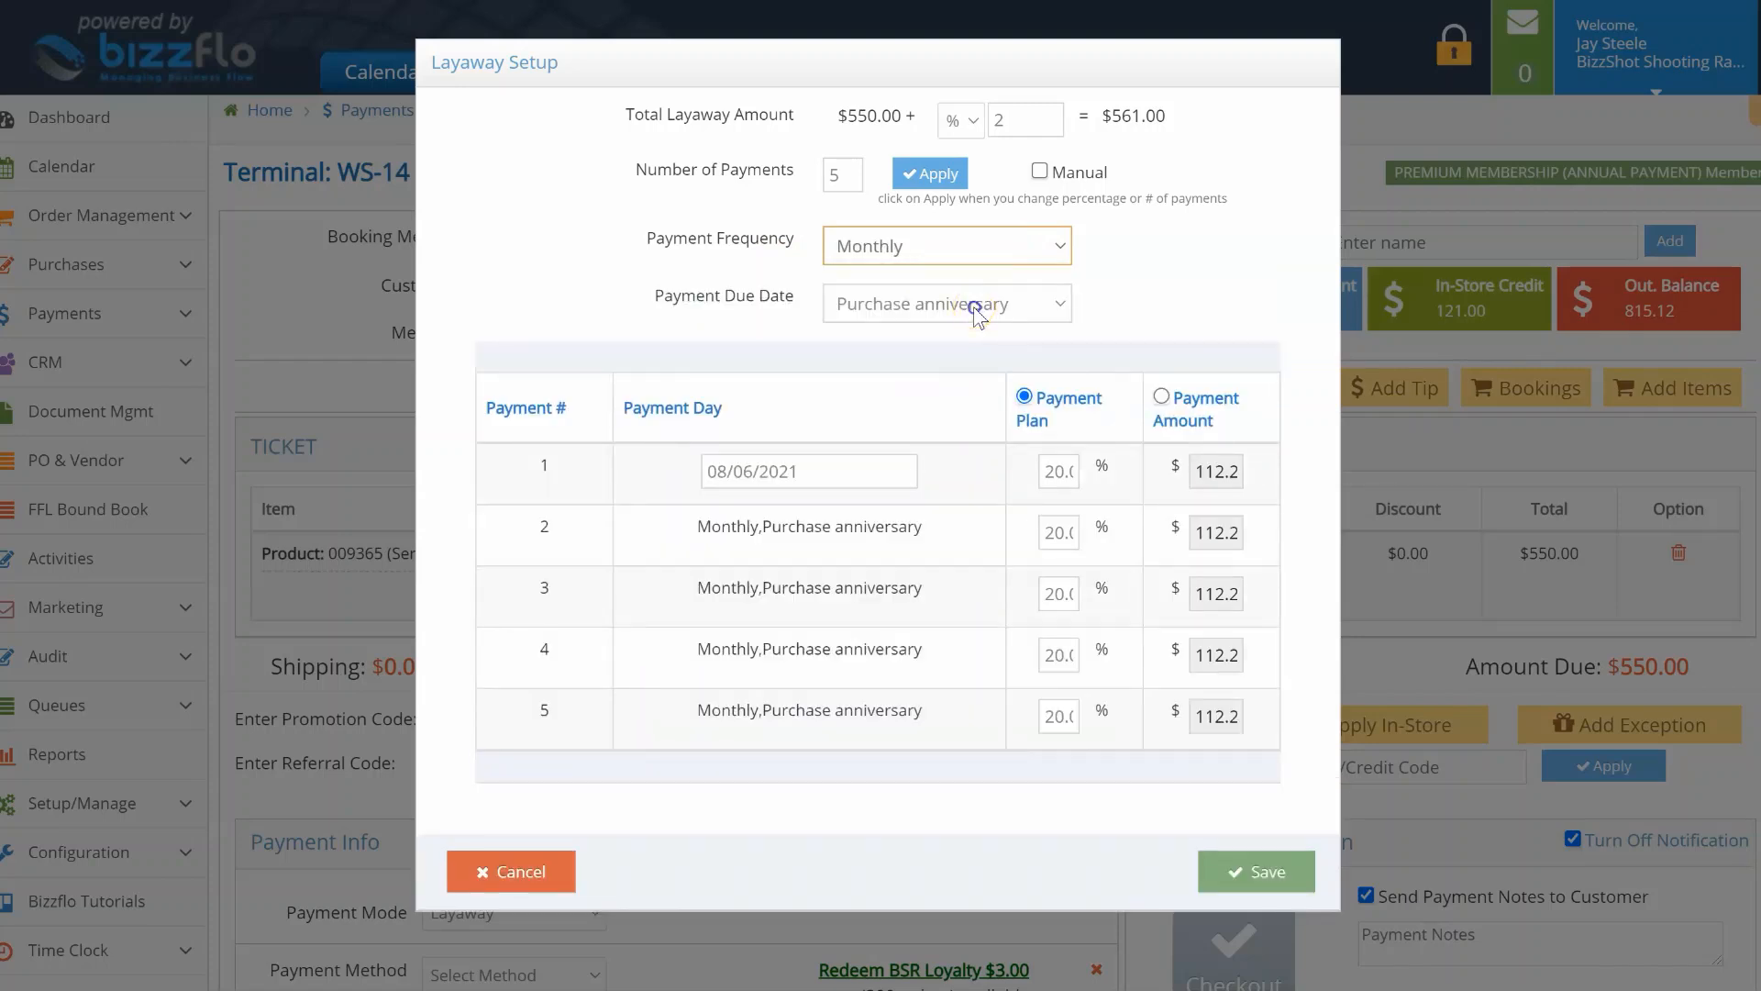
click(972, 306)
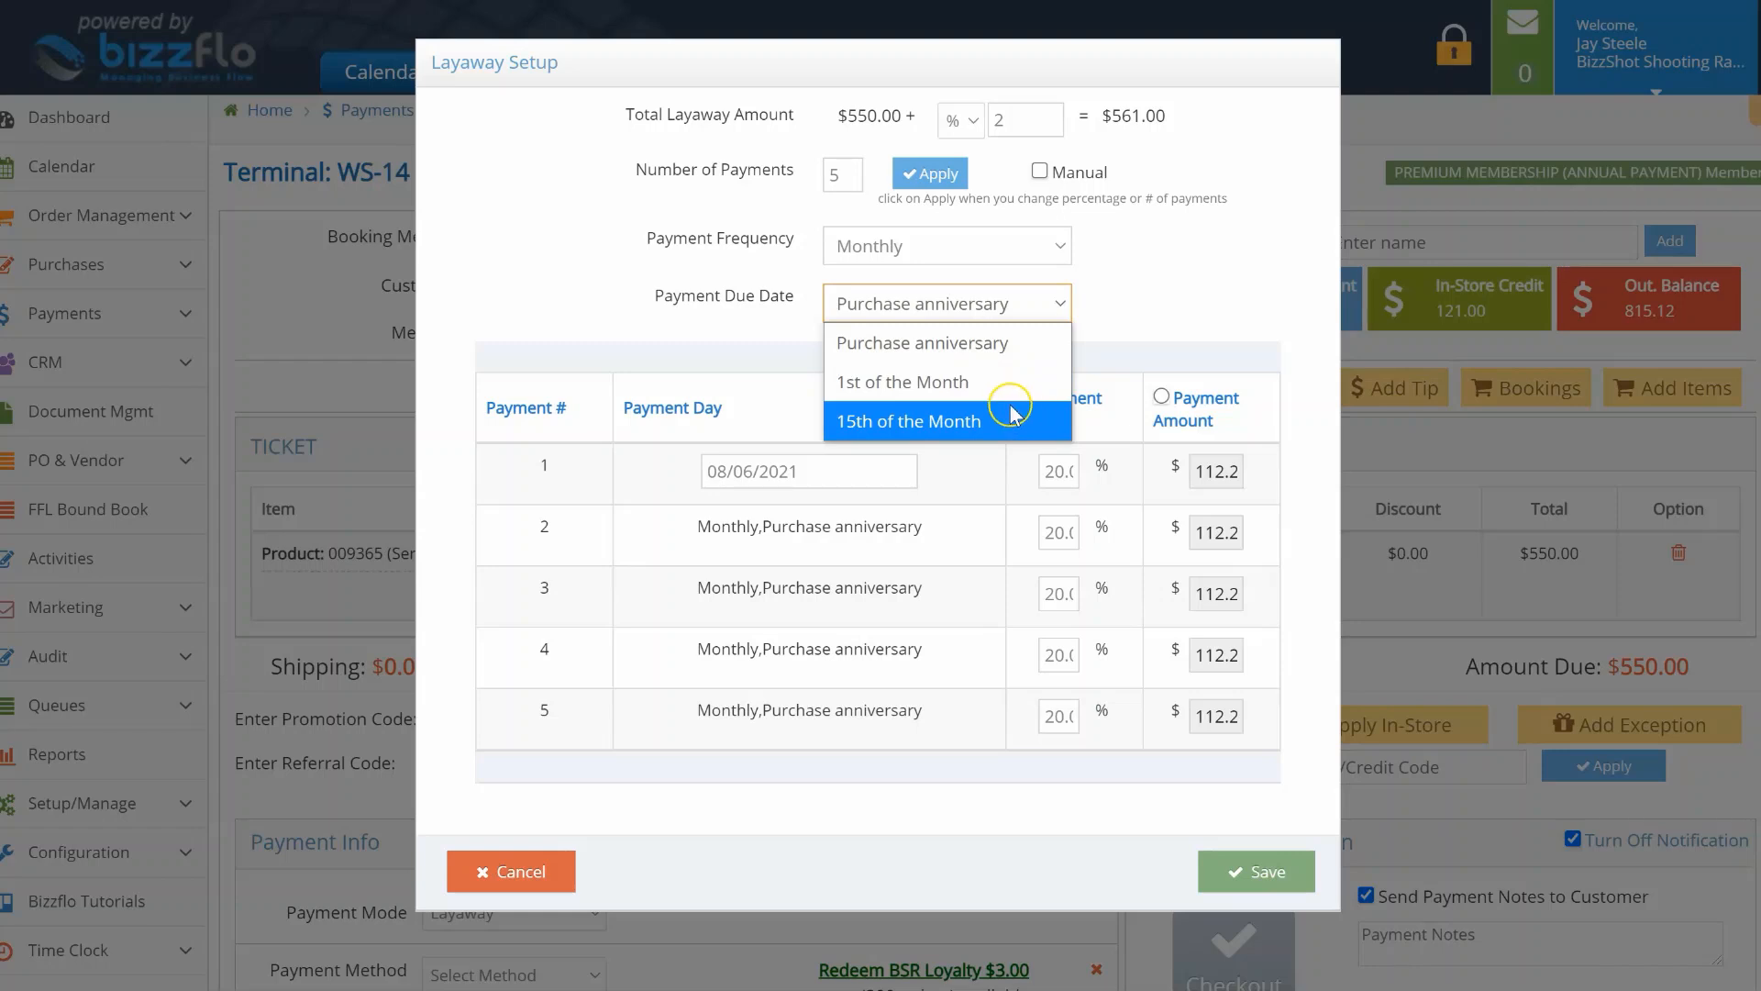
click(1000, 345)
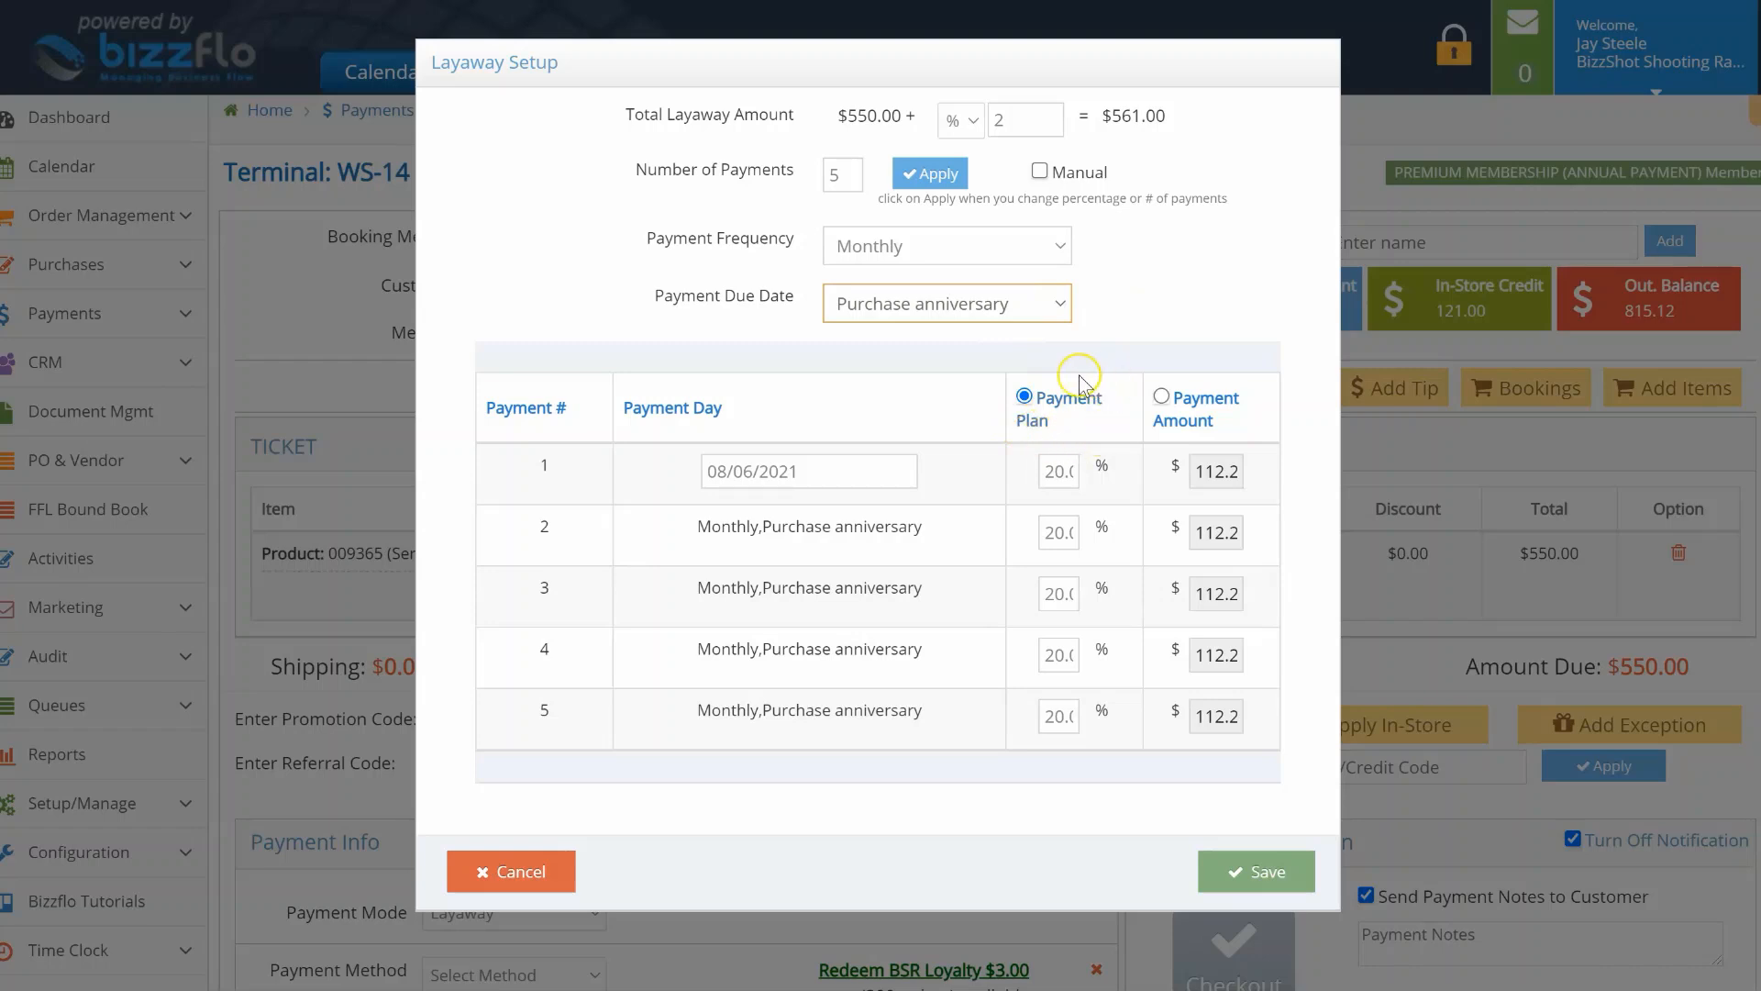
click(1169, 405)
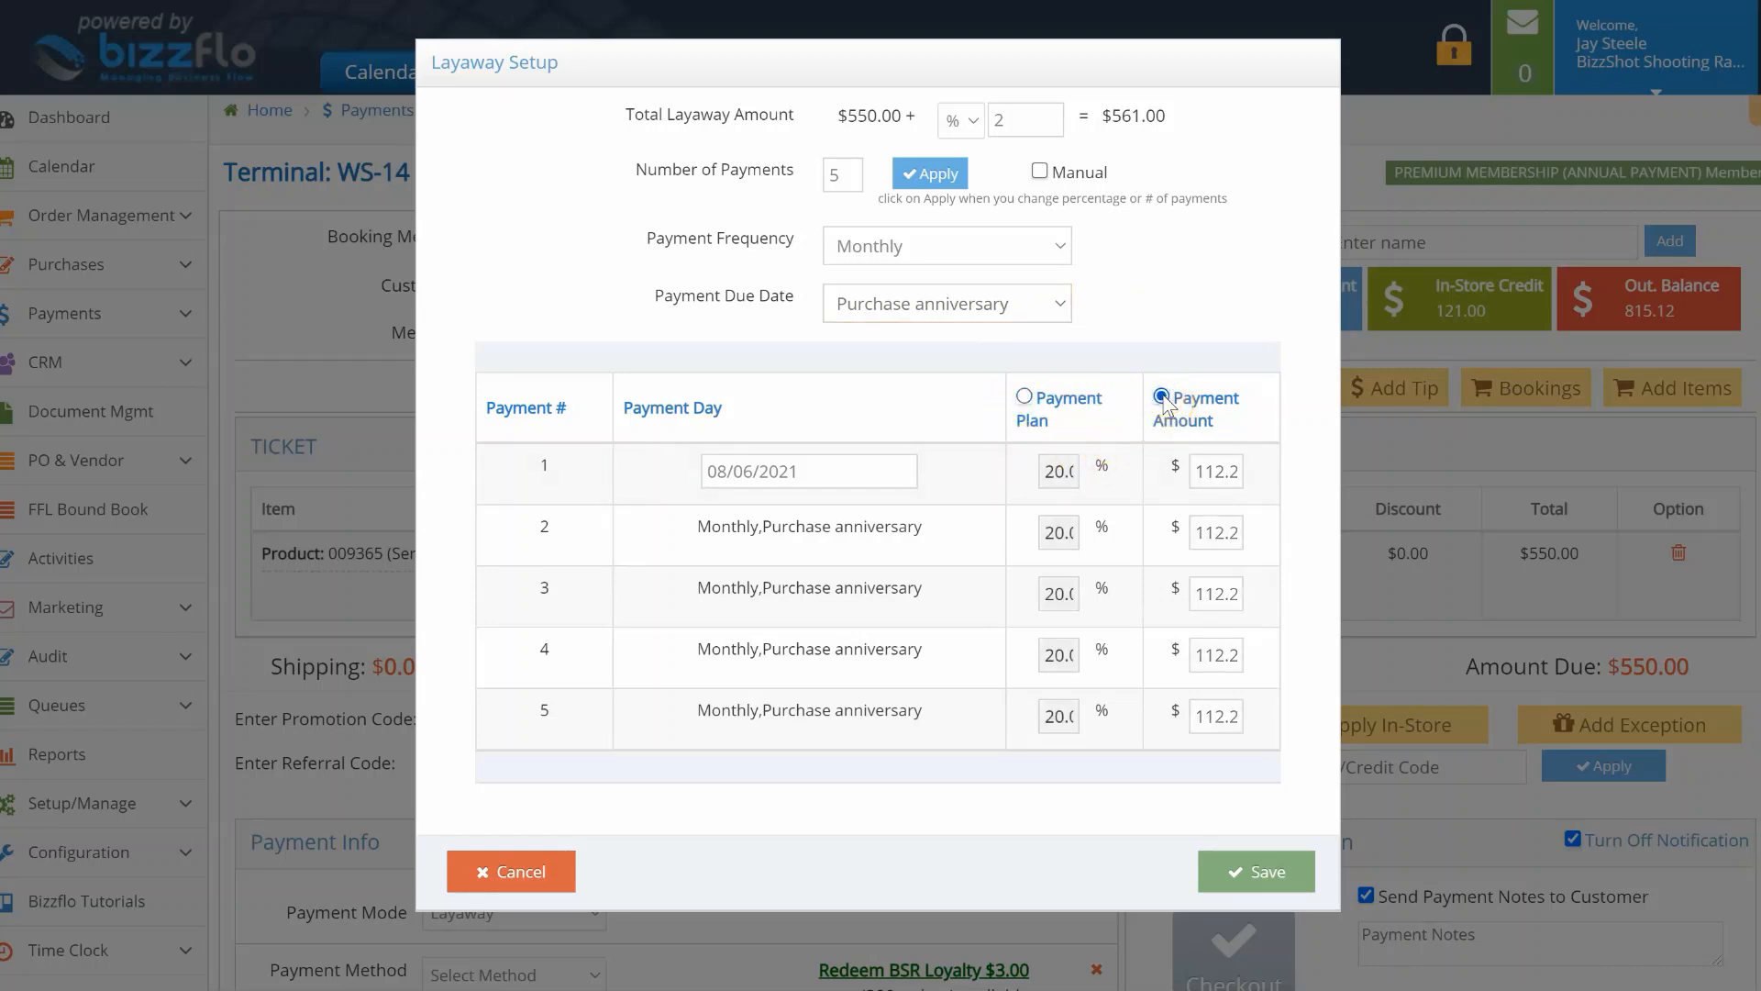
double_click(1210, 470)
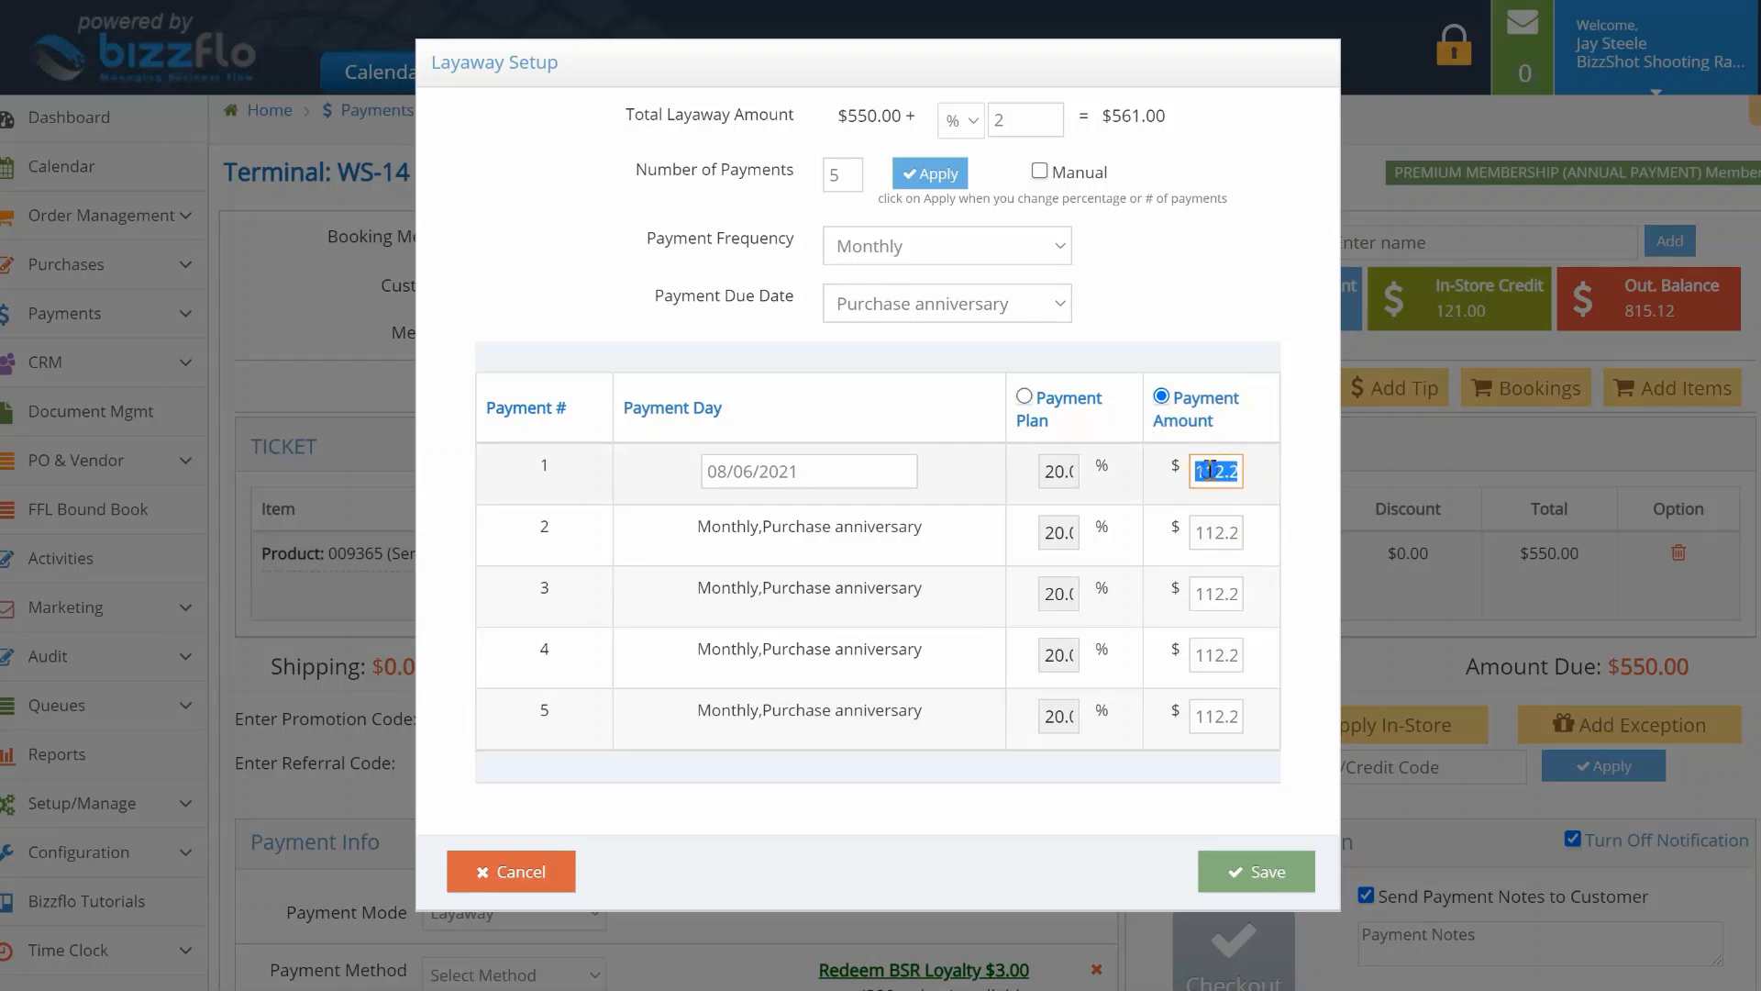
text(300)
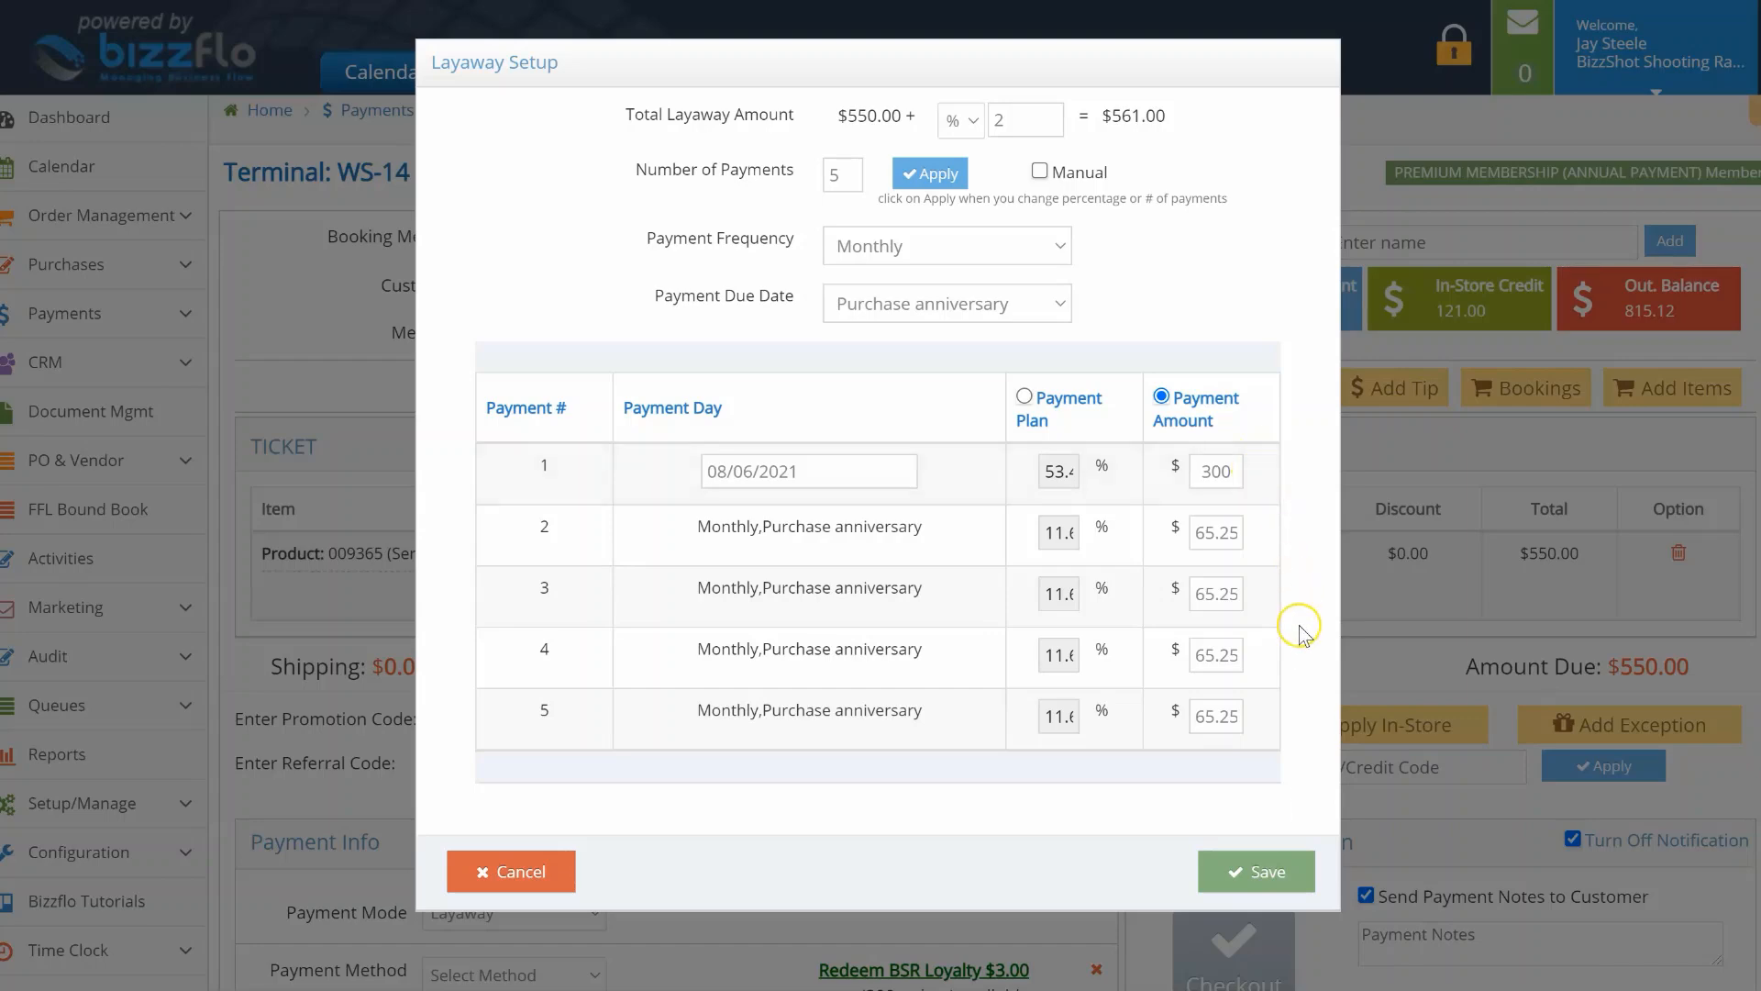
click(1282, 867)
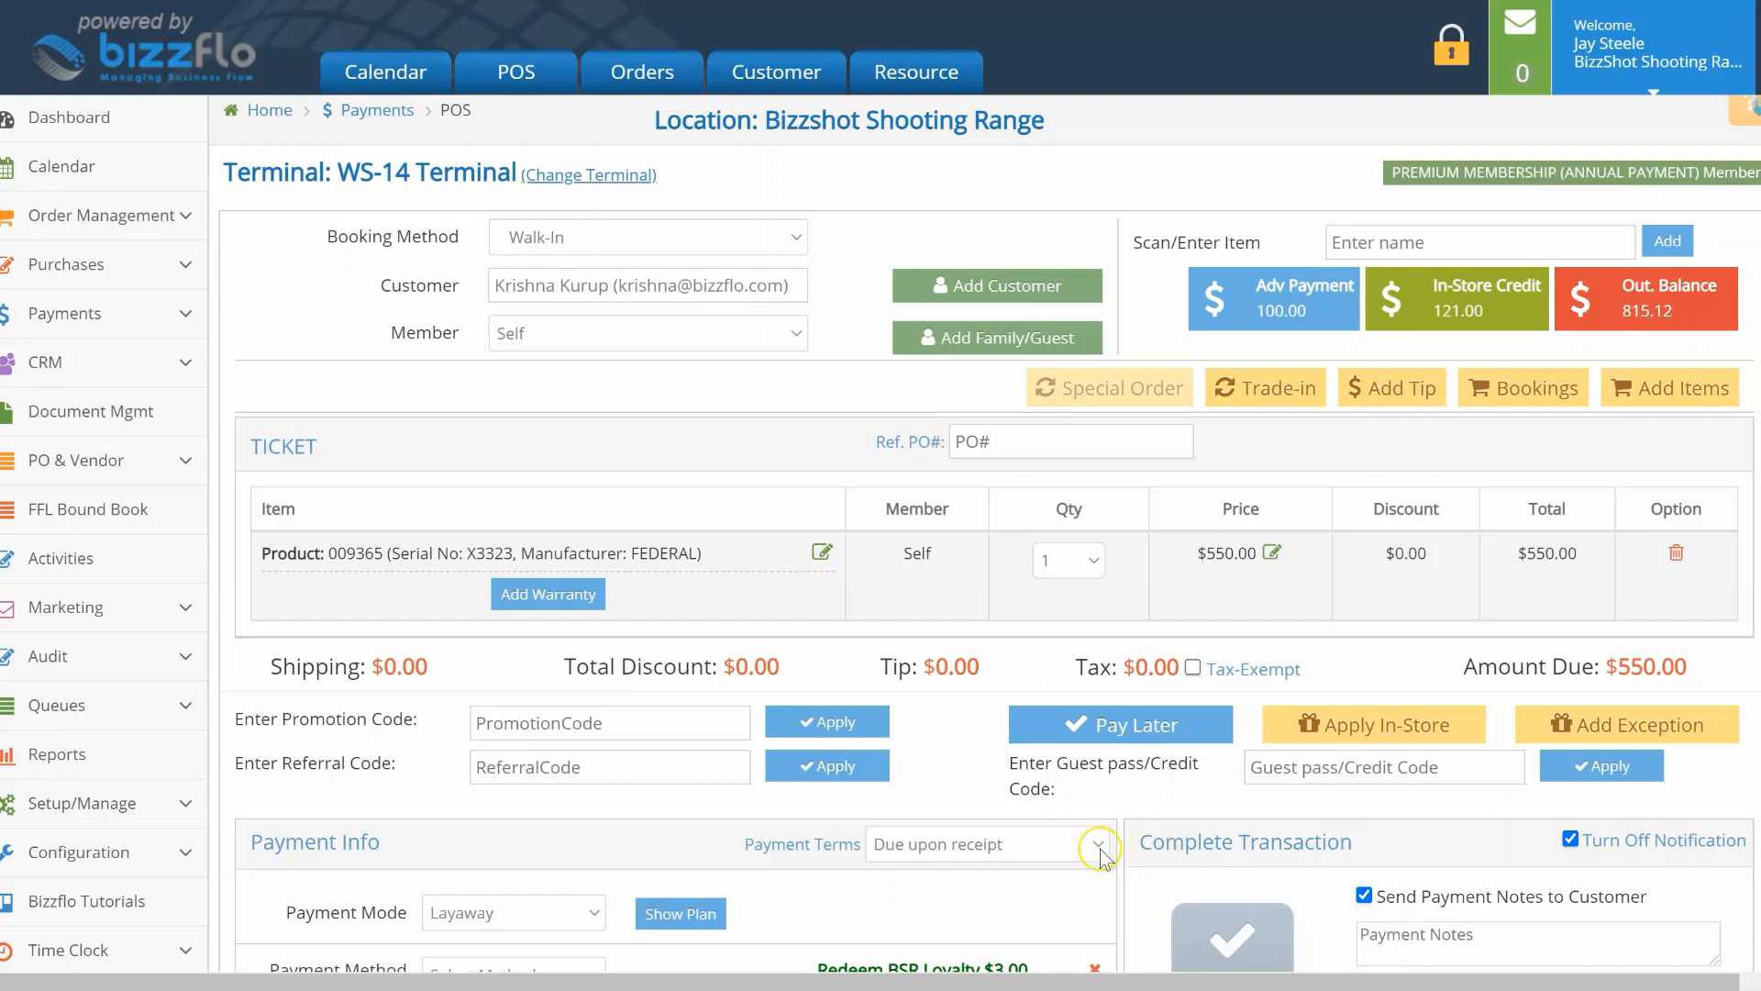
Step: Pay the $300 first installment by Check and enter the check number
scroll(1051, 848, down, 2)
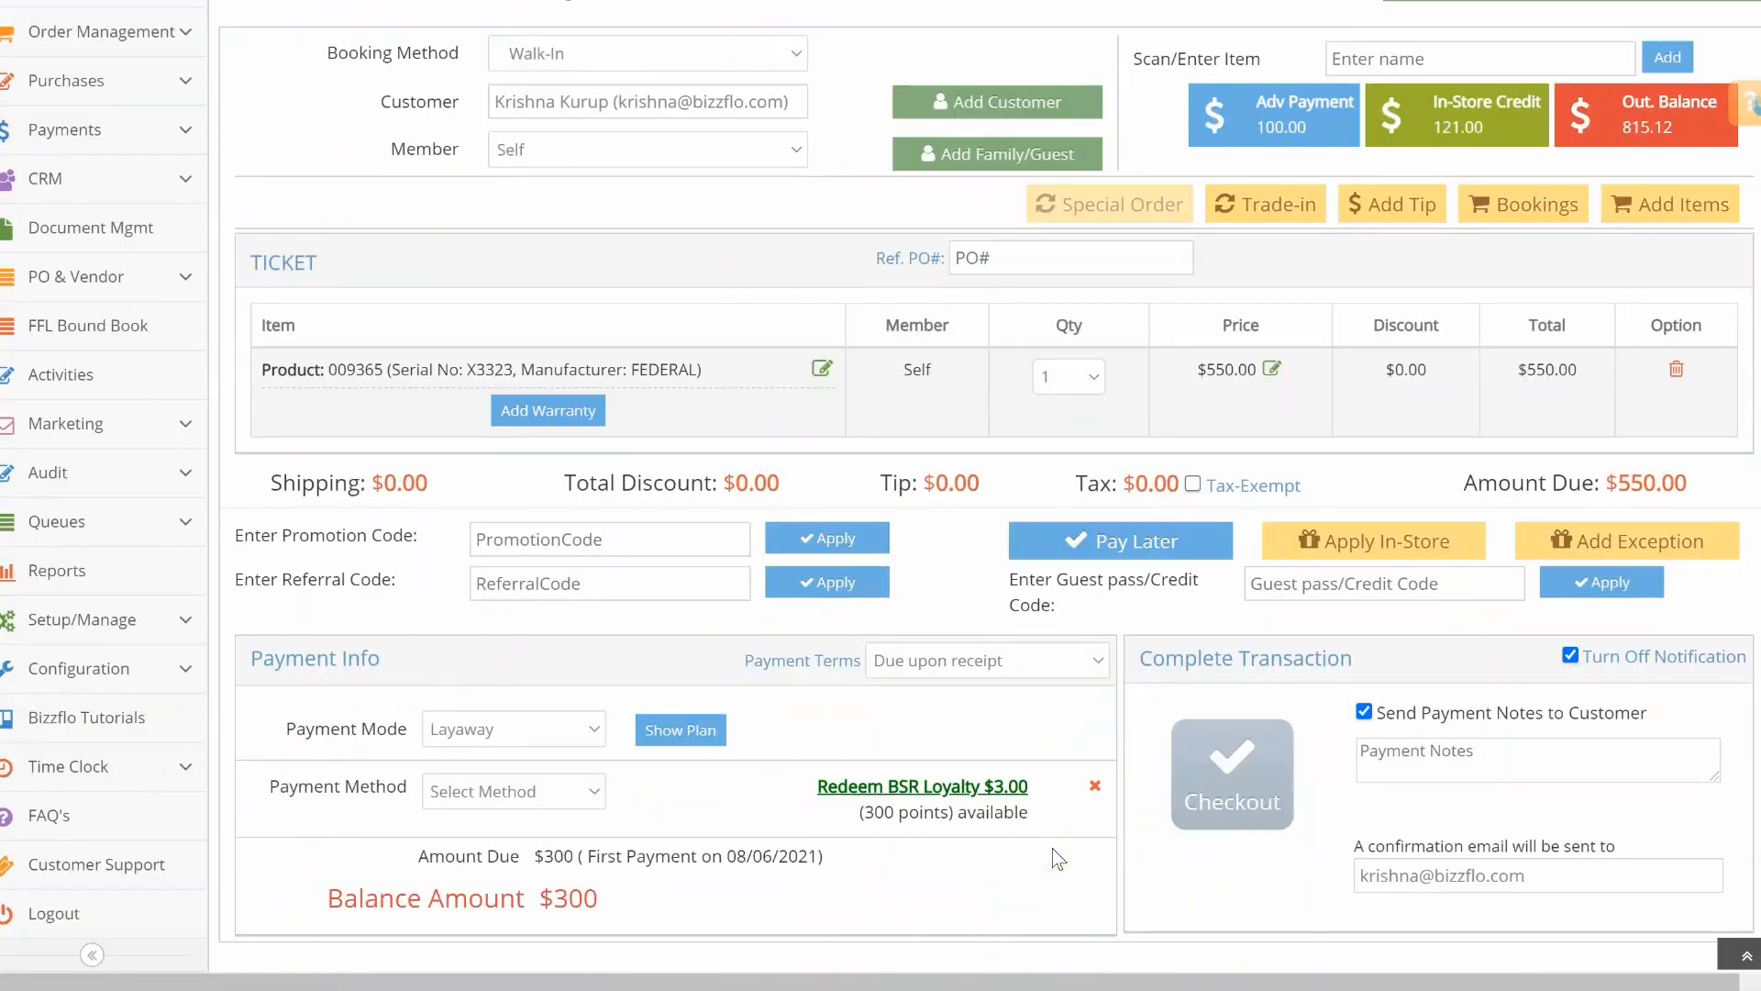
click(674, 734)
click(578, 791)
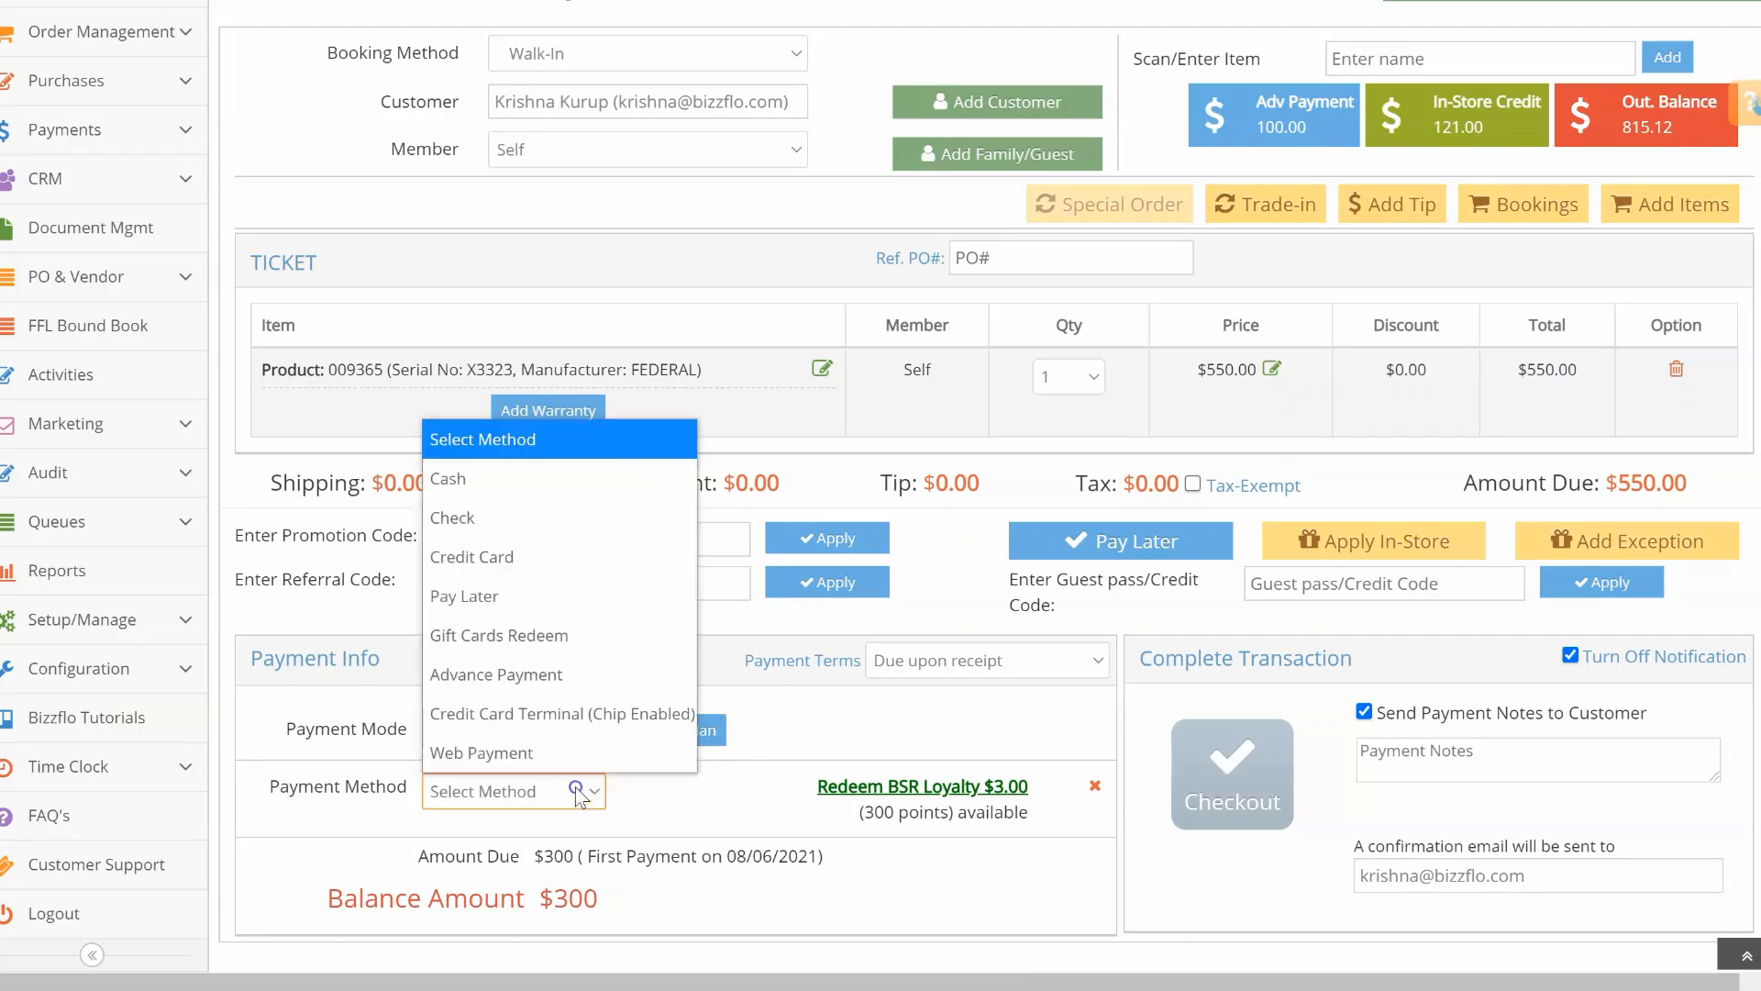
click(545, 519)
scroll(547, 523, down, 1)
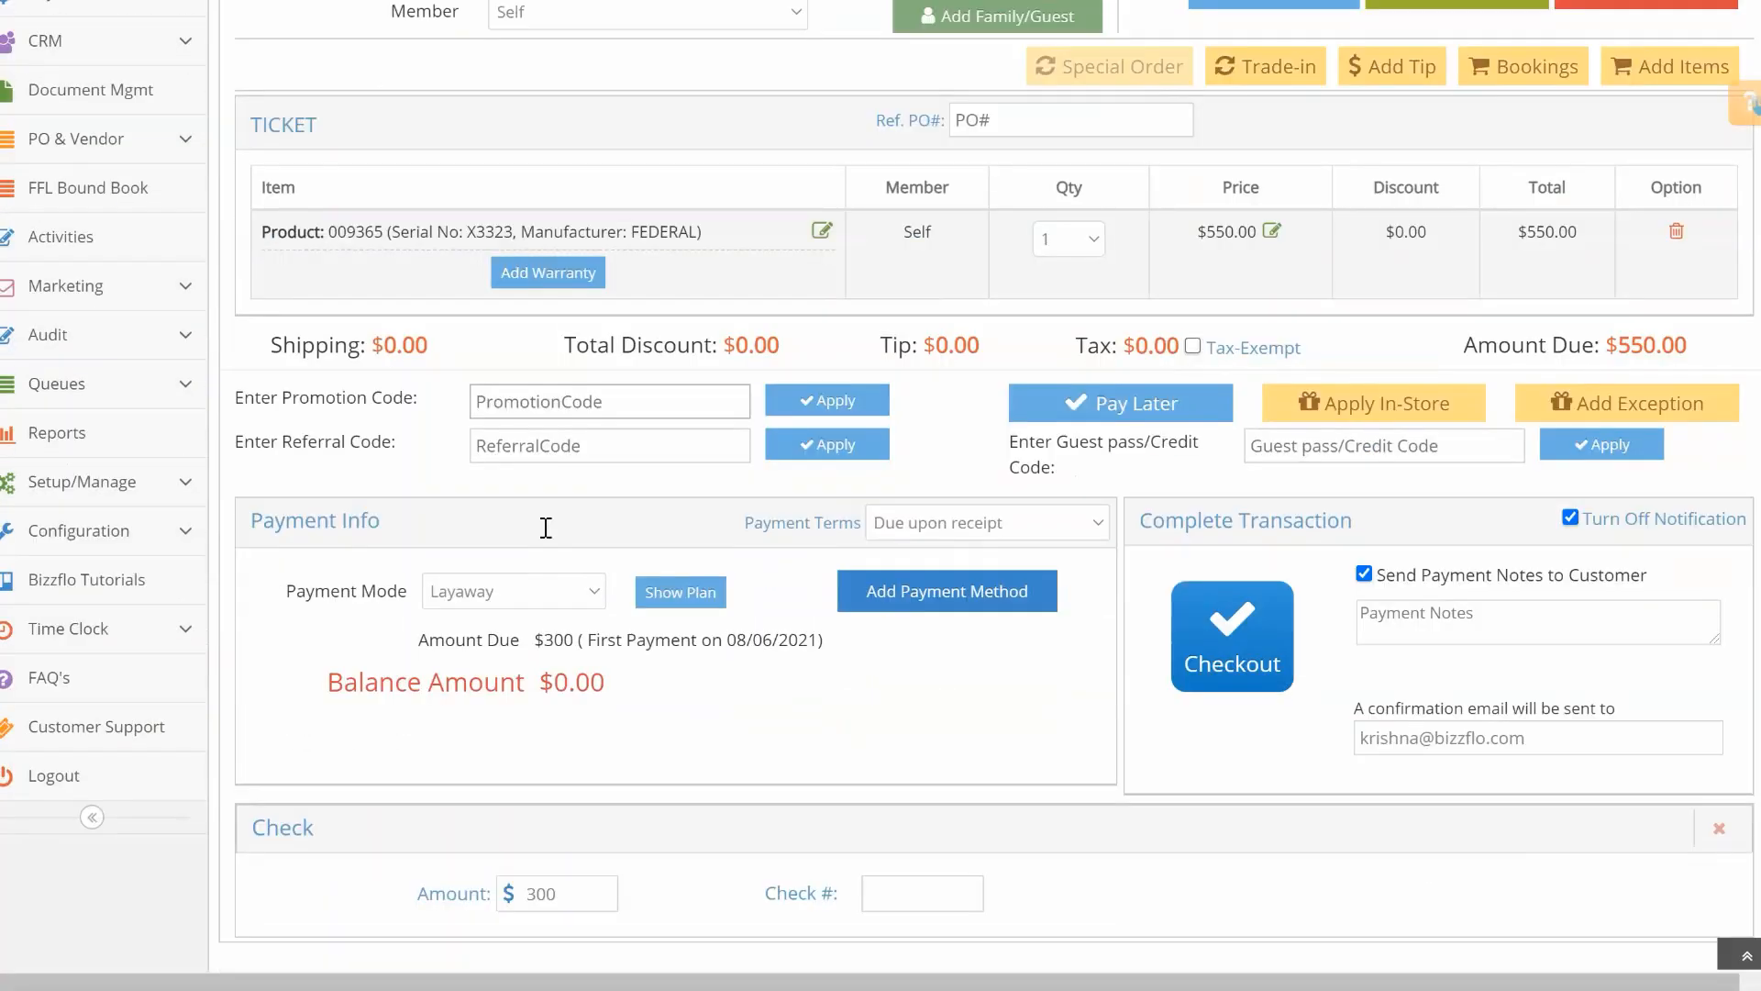
click(901, 894)
text(45678)
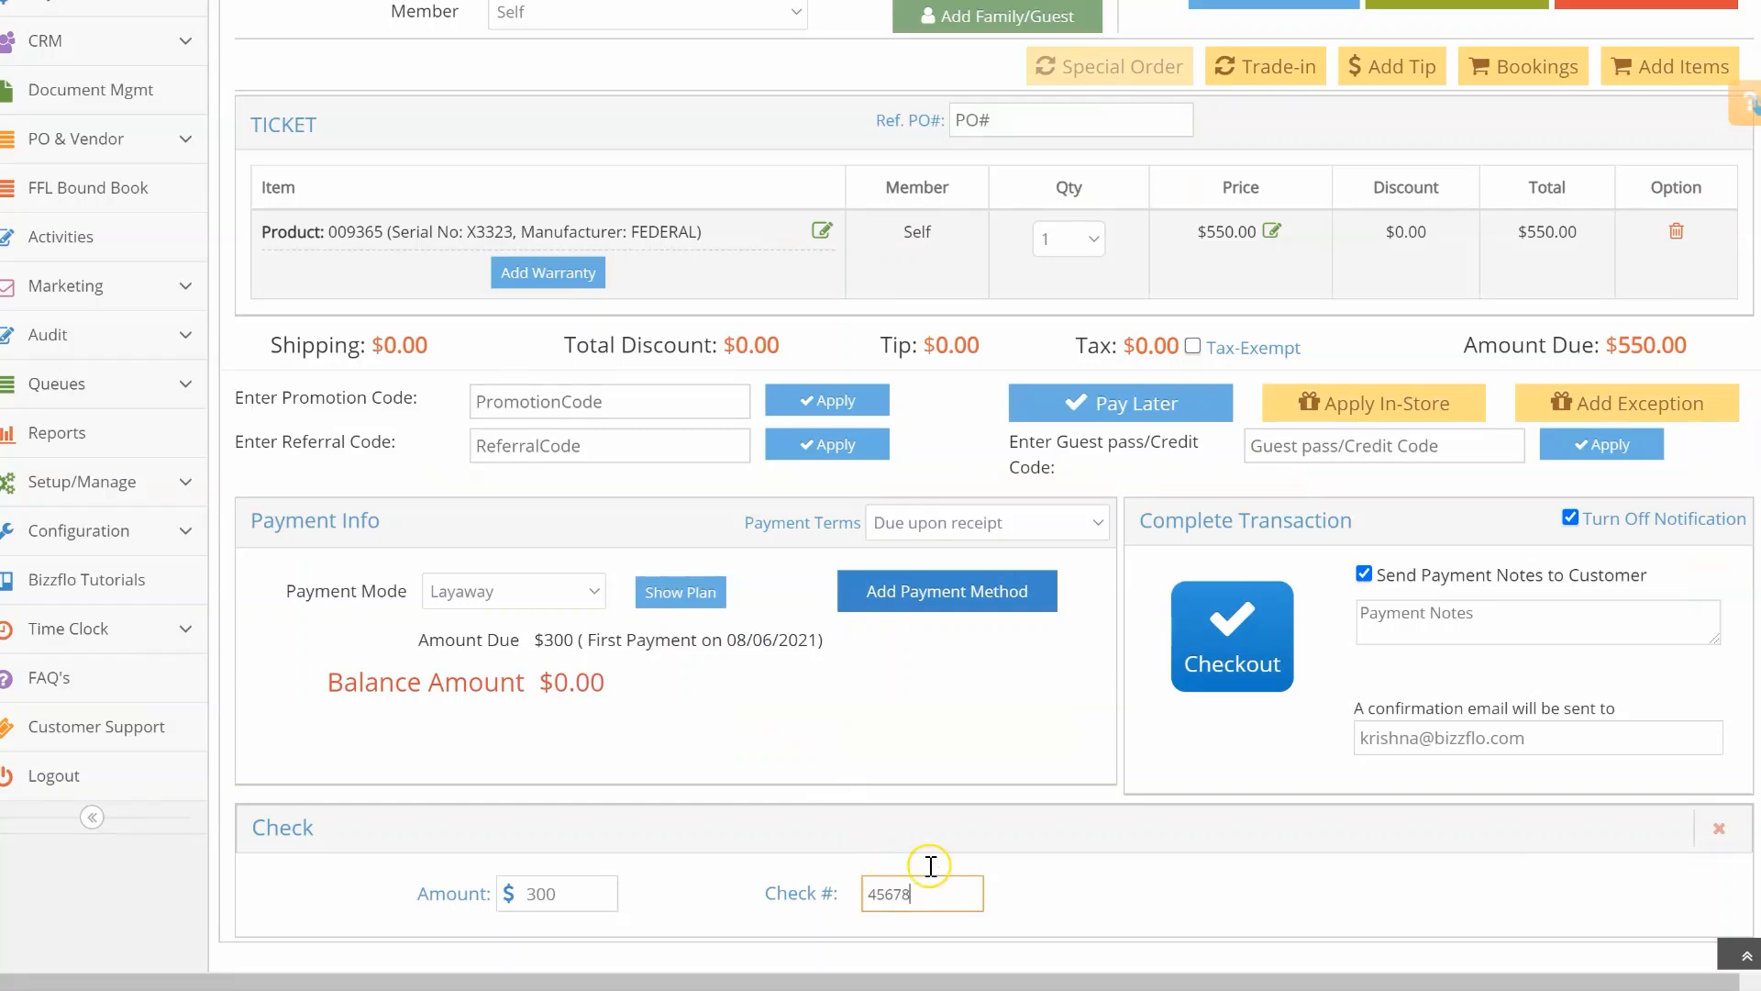
Step: Uncheck Turn Off Notification and Send Payment Notes to Customer, then go to checkout
click(1572, 516)
click(1364, 574)
click(1263, 629)
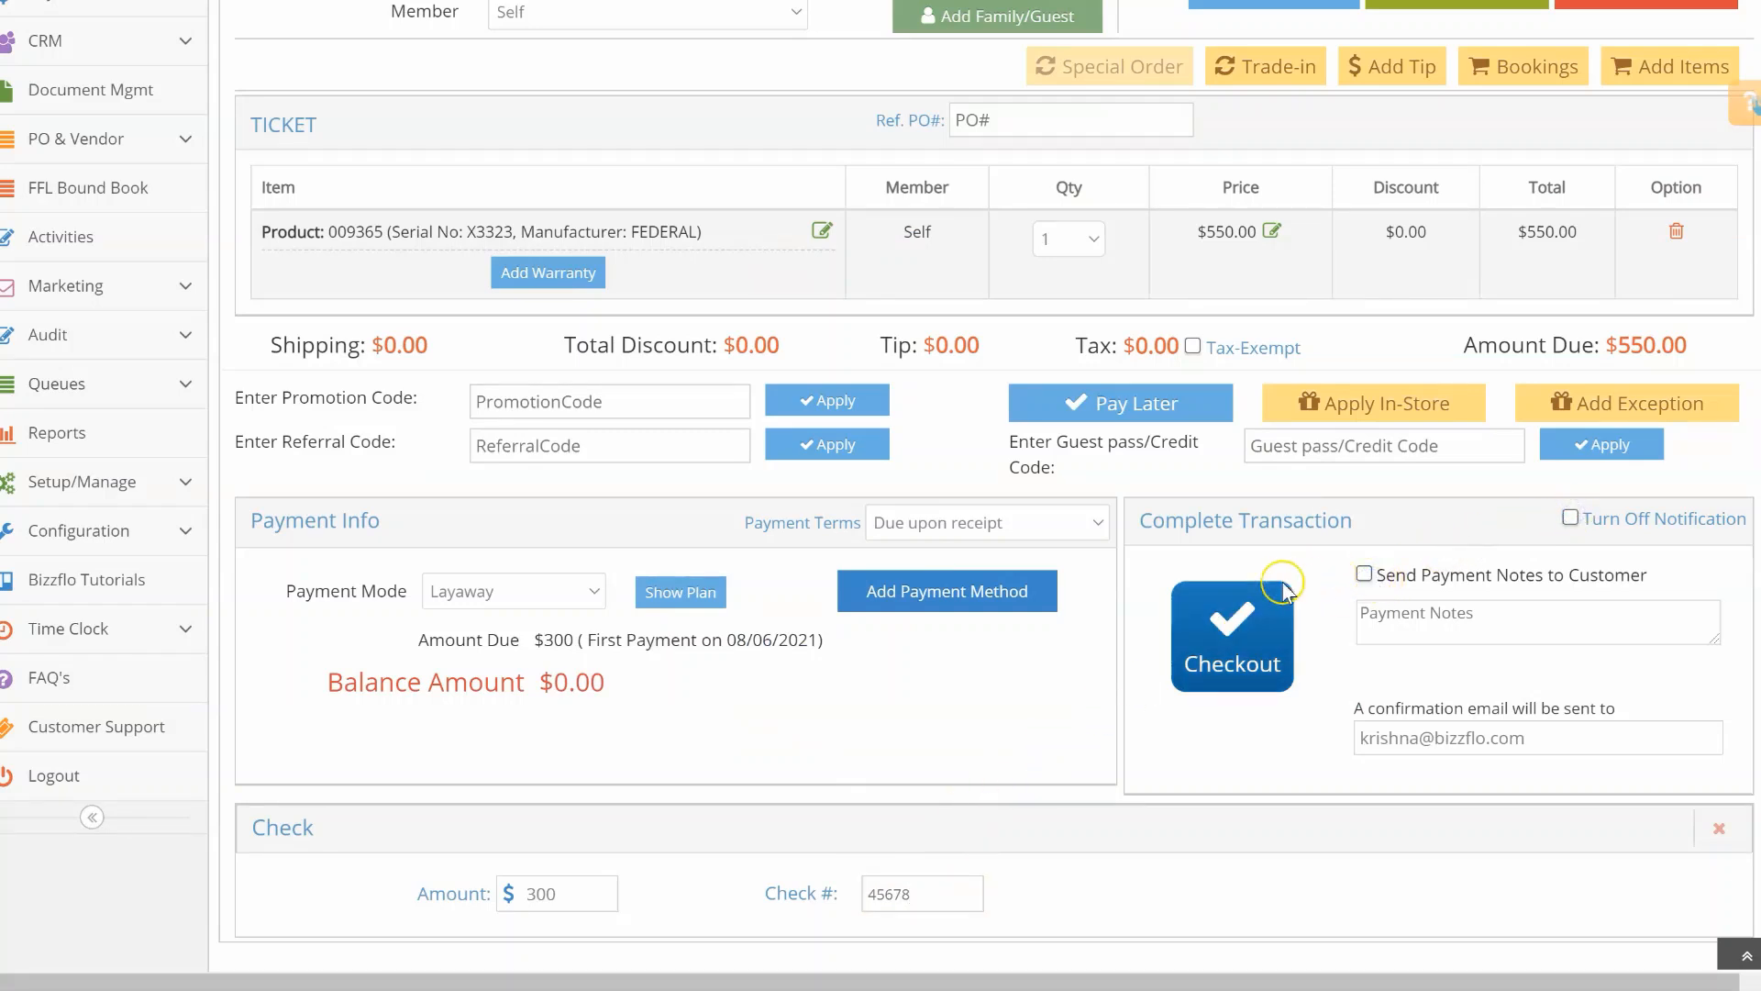
Step: Submit the checkout and review new layaway invoice 103693-1 under Order Management > Layaways
click(1262, 647)
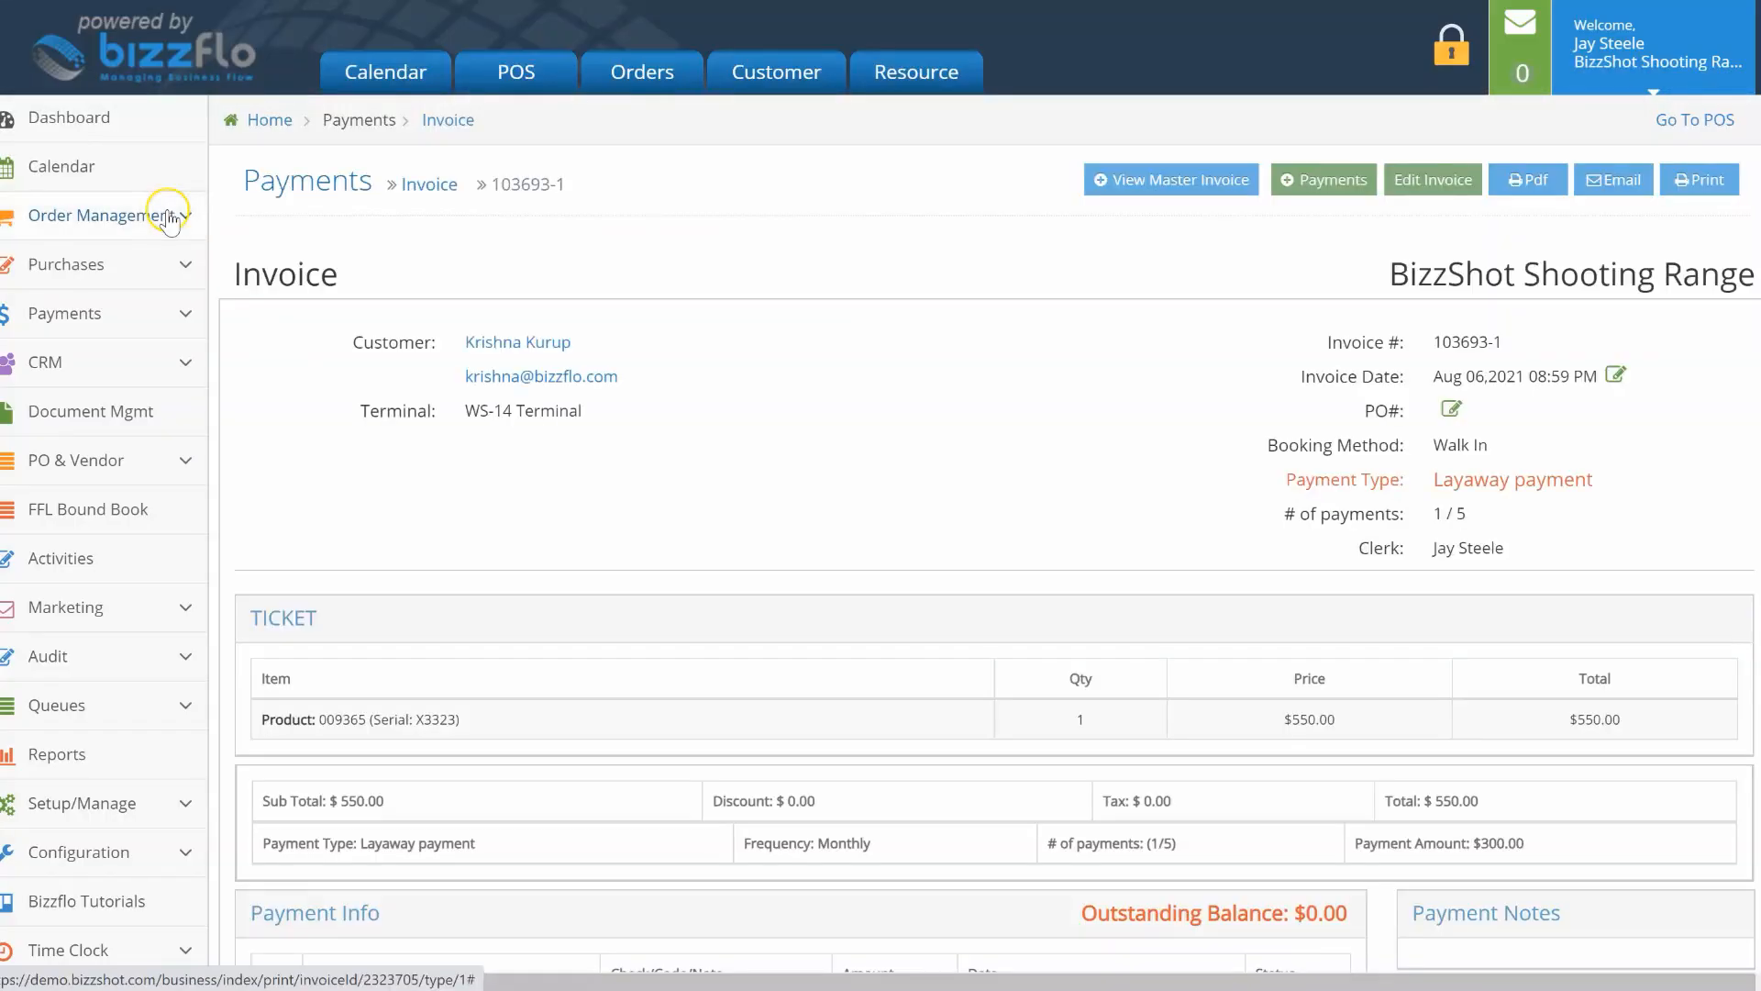
click(170, 219)
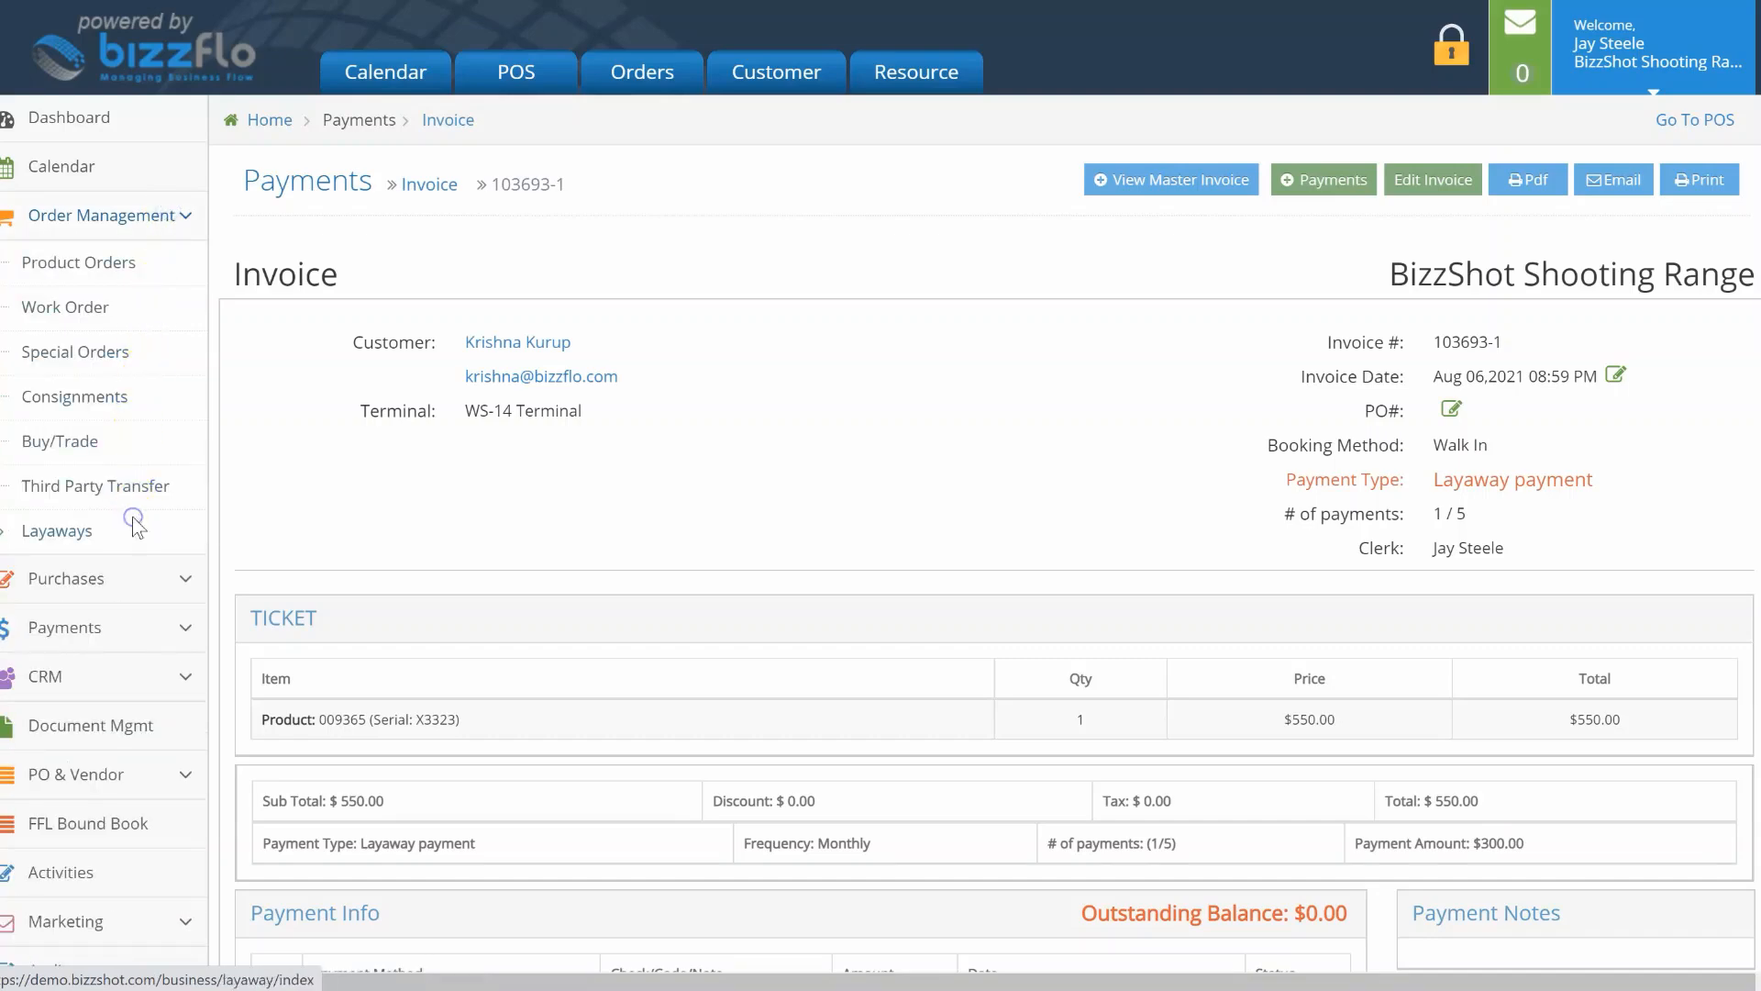
click(72, 531)
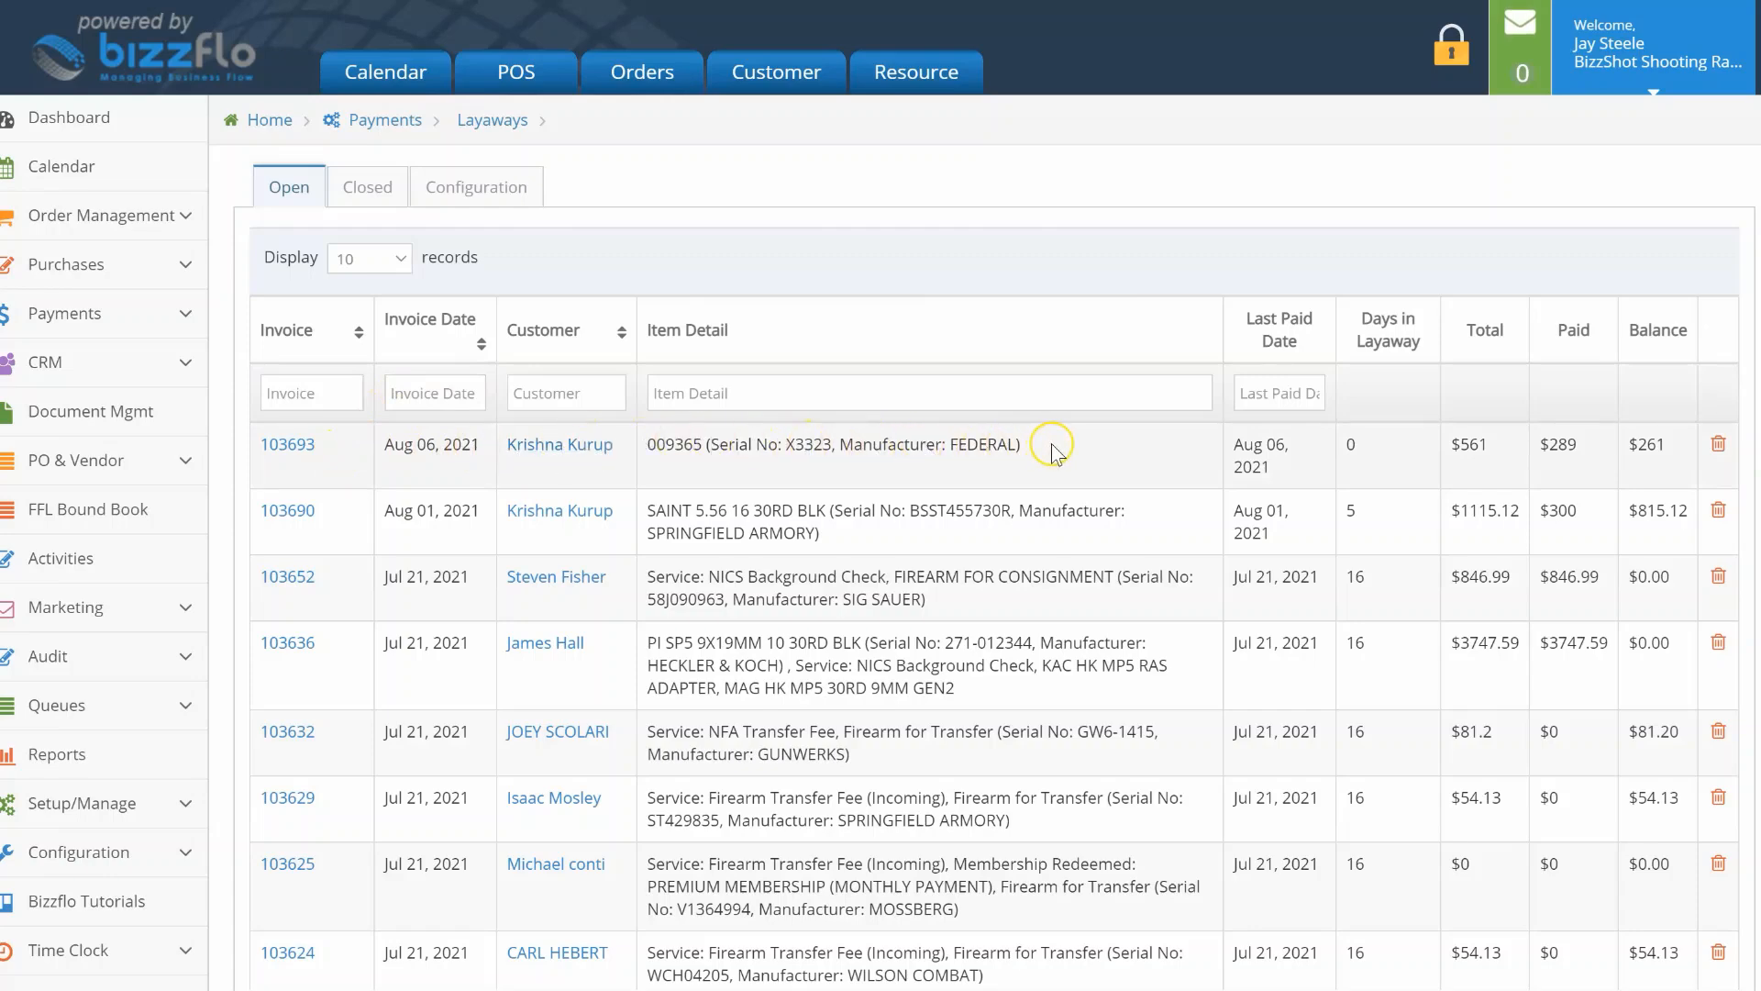
click(288, 444)
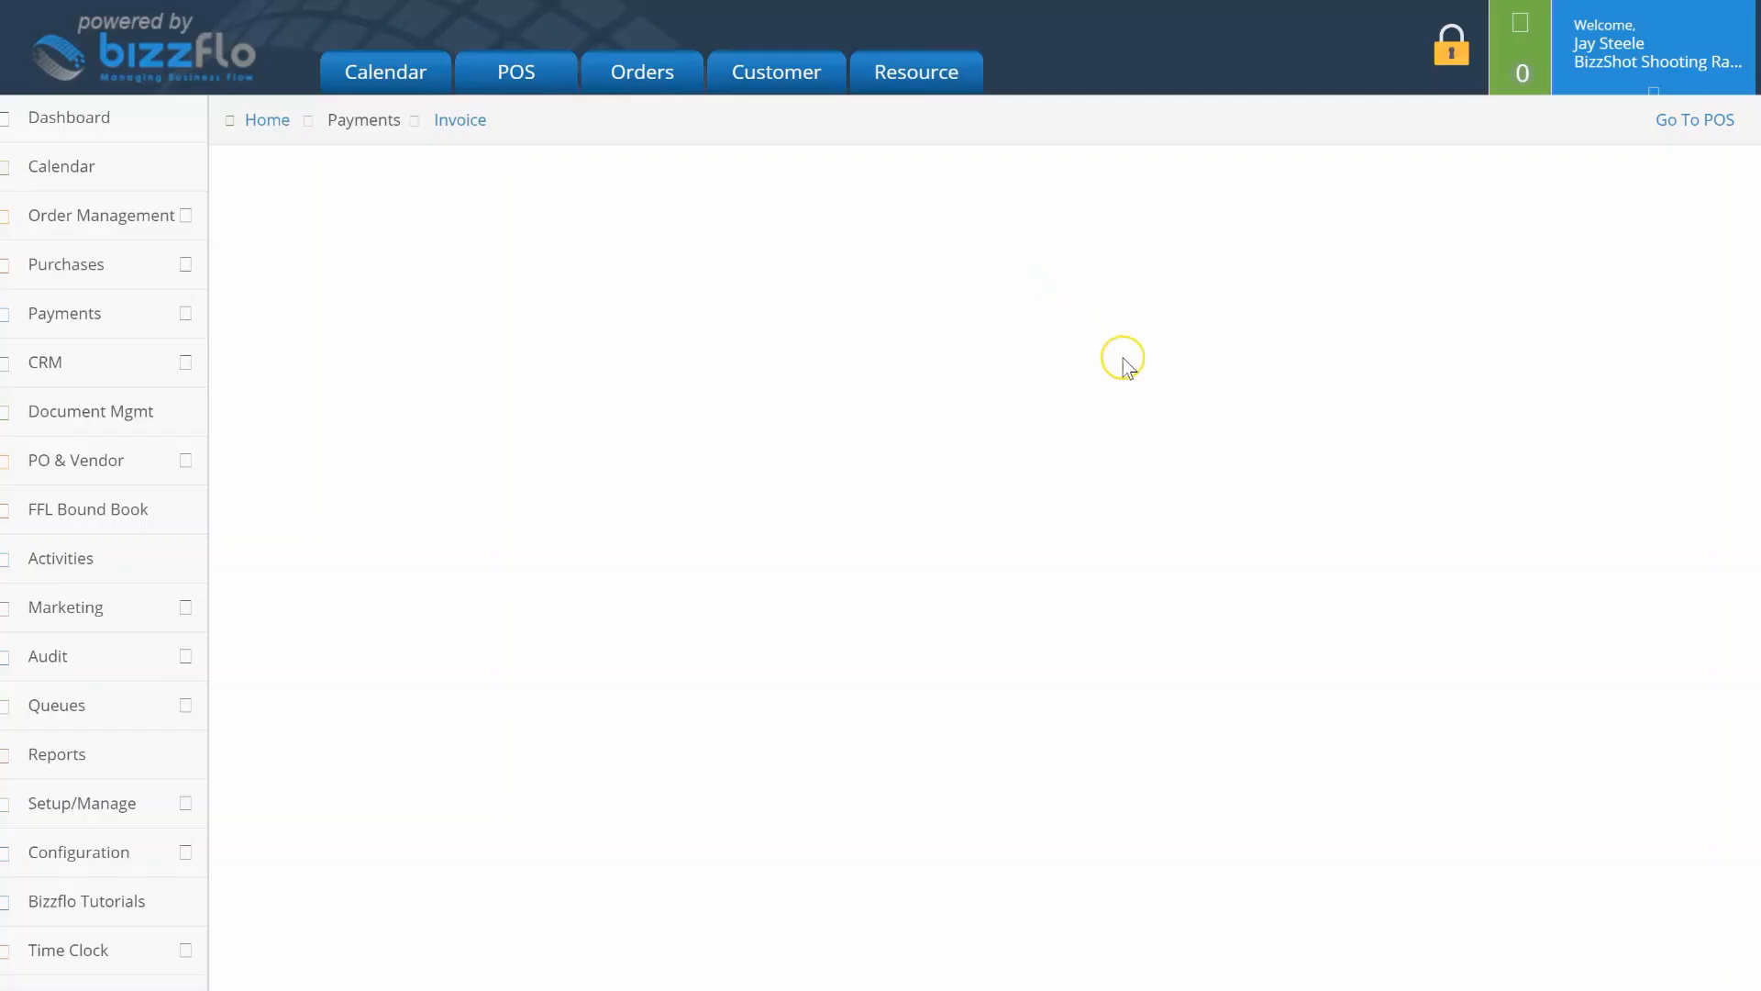
scroll(1152, 409, down, 4)
scroll(1152, 409, down, 5)
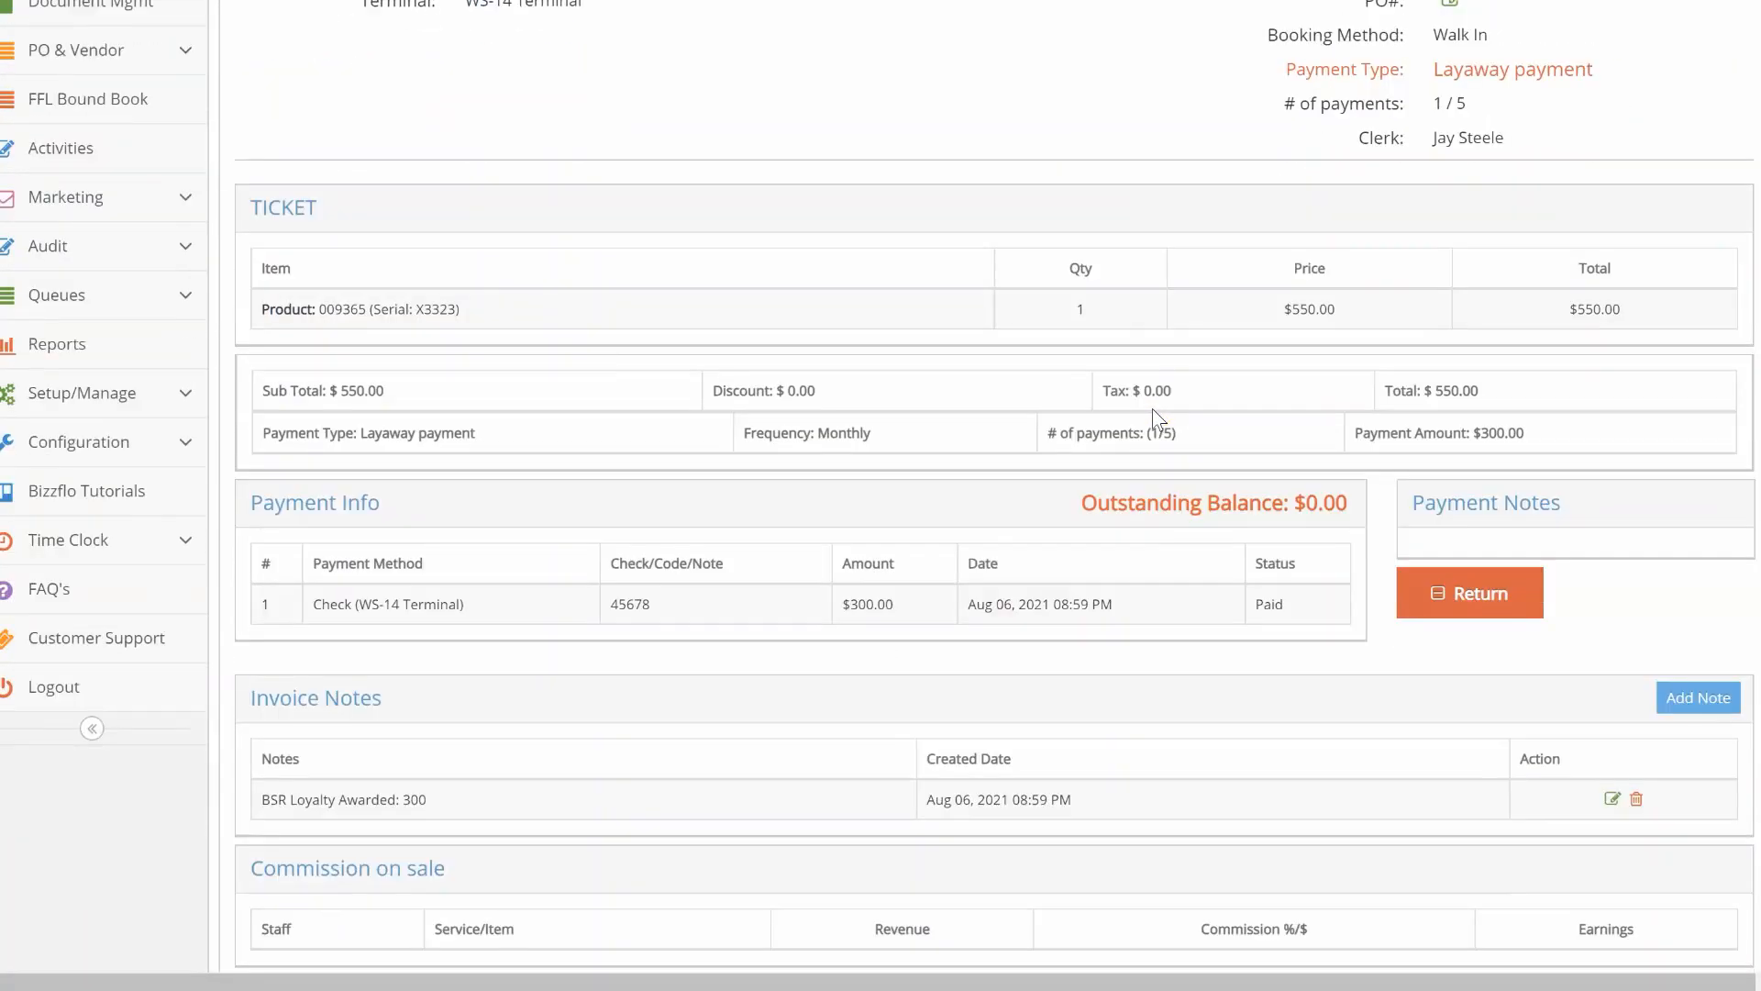
scroll(1152, 409, up, 5)
scroll(1152, 409, up, 3)
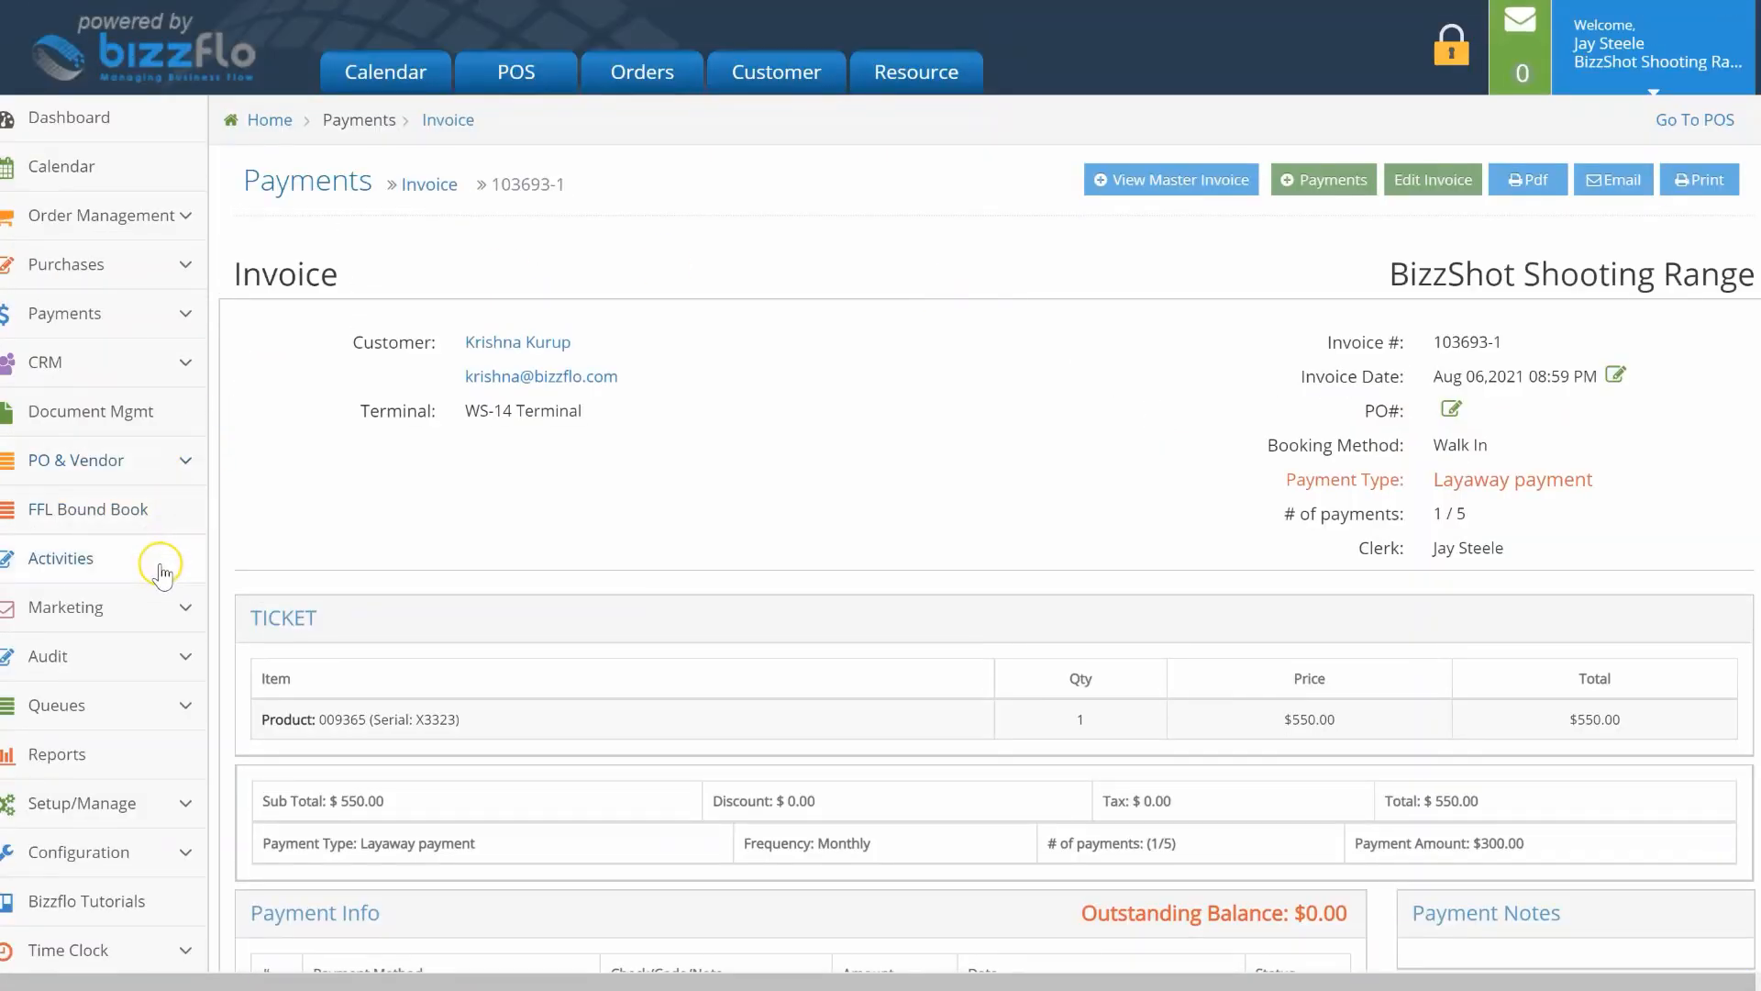
click(153, 506)
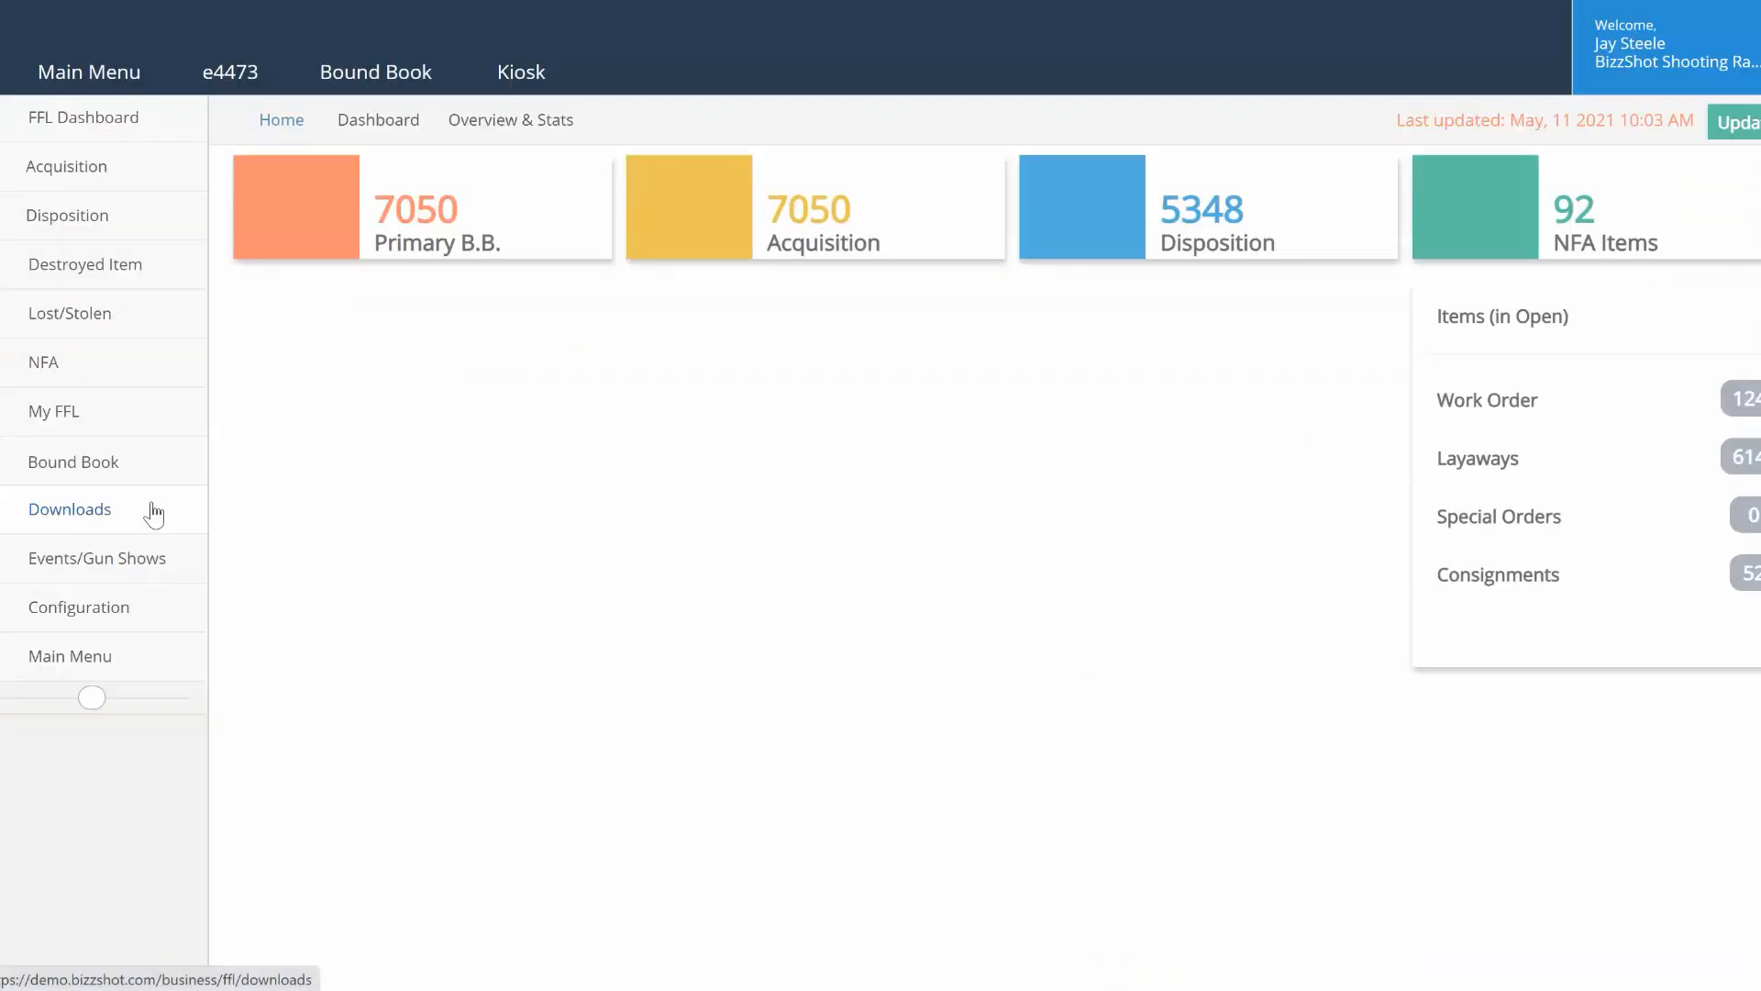
Step: Filter the Primary bound book by serial X3323 and open the FEDERAL rifle record
click(115, 462)
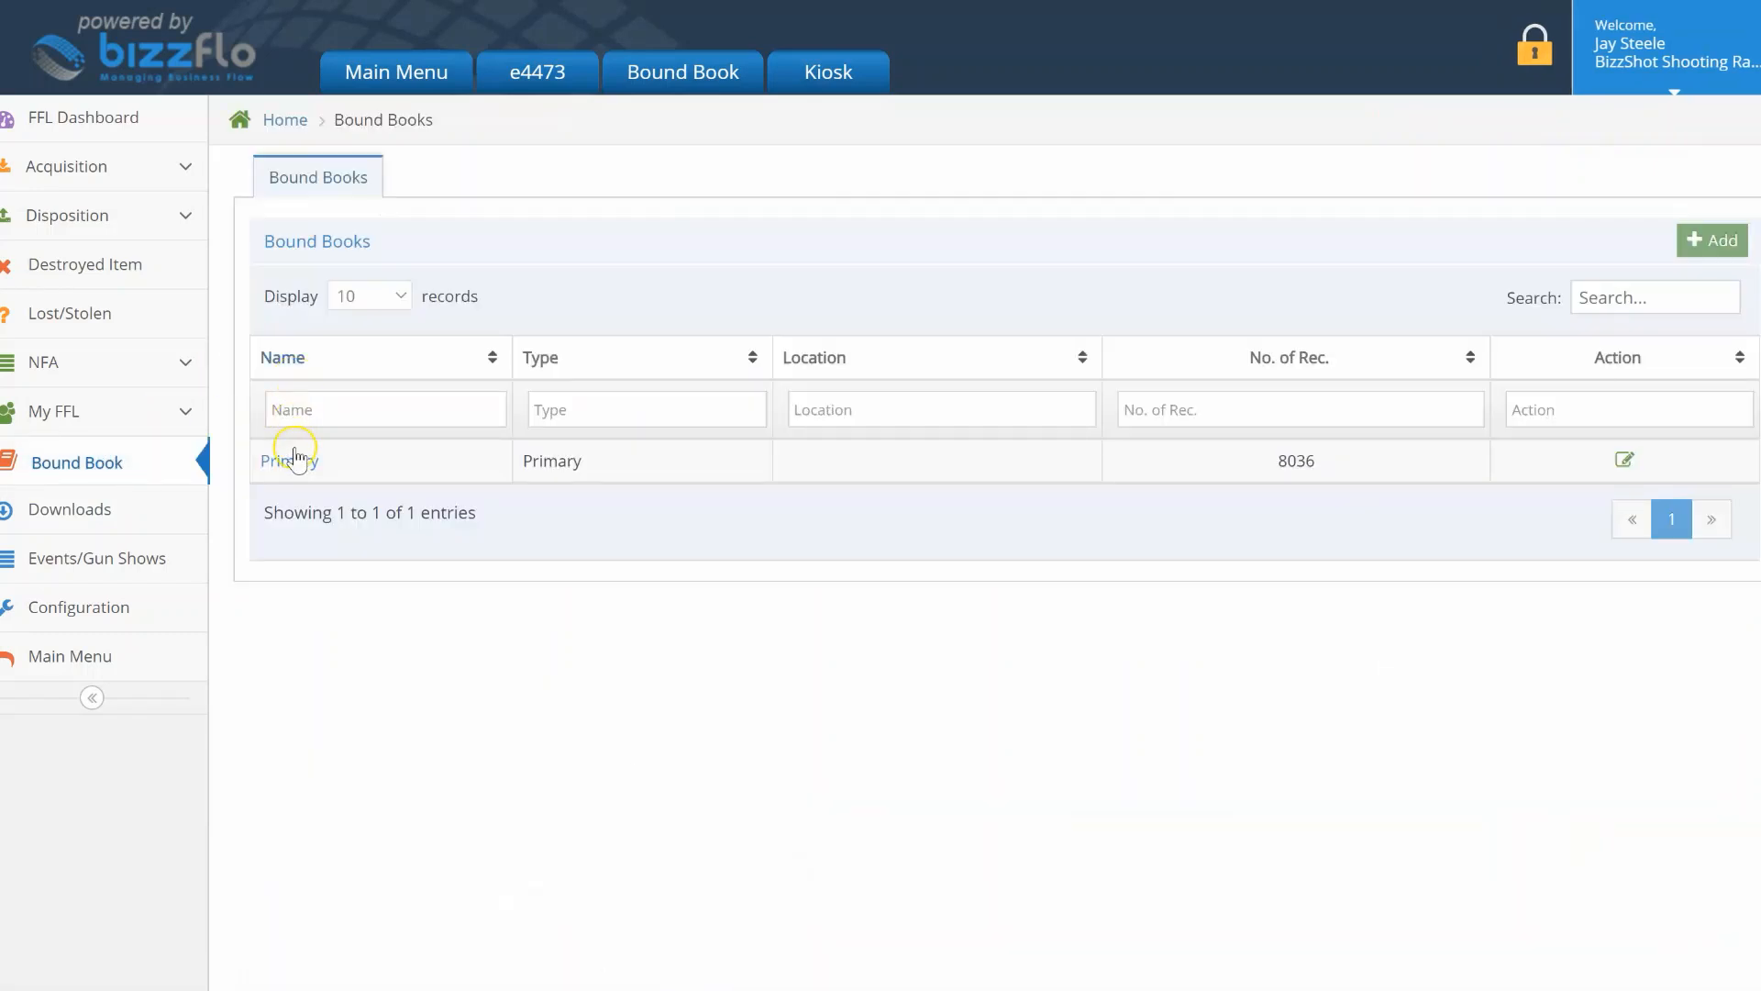
click(297, 461)
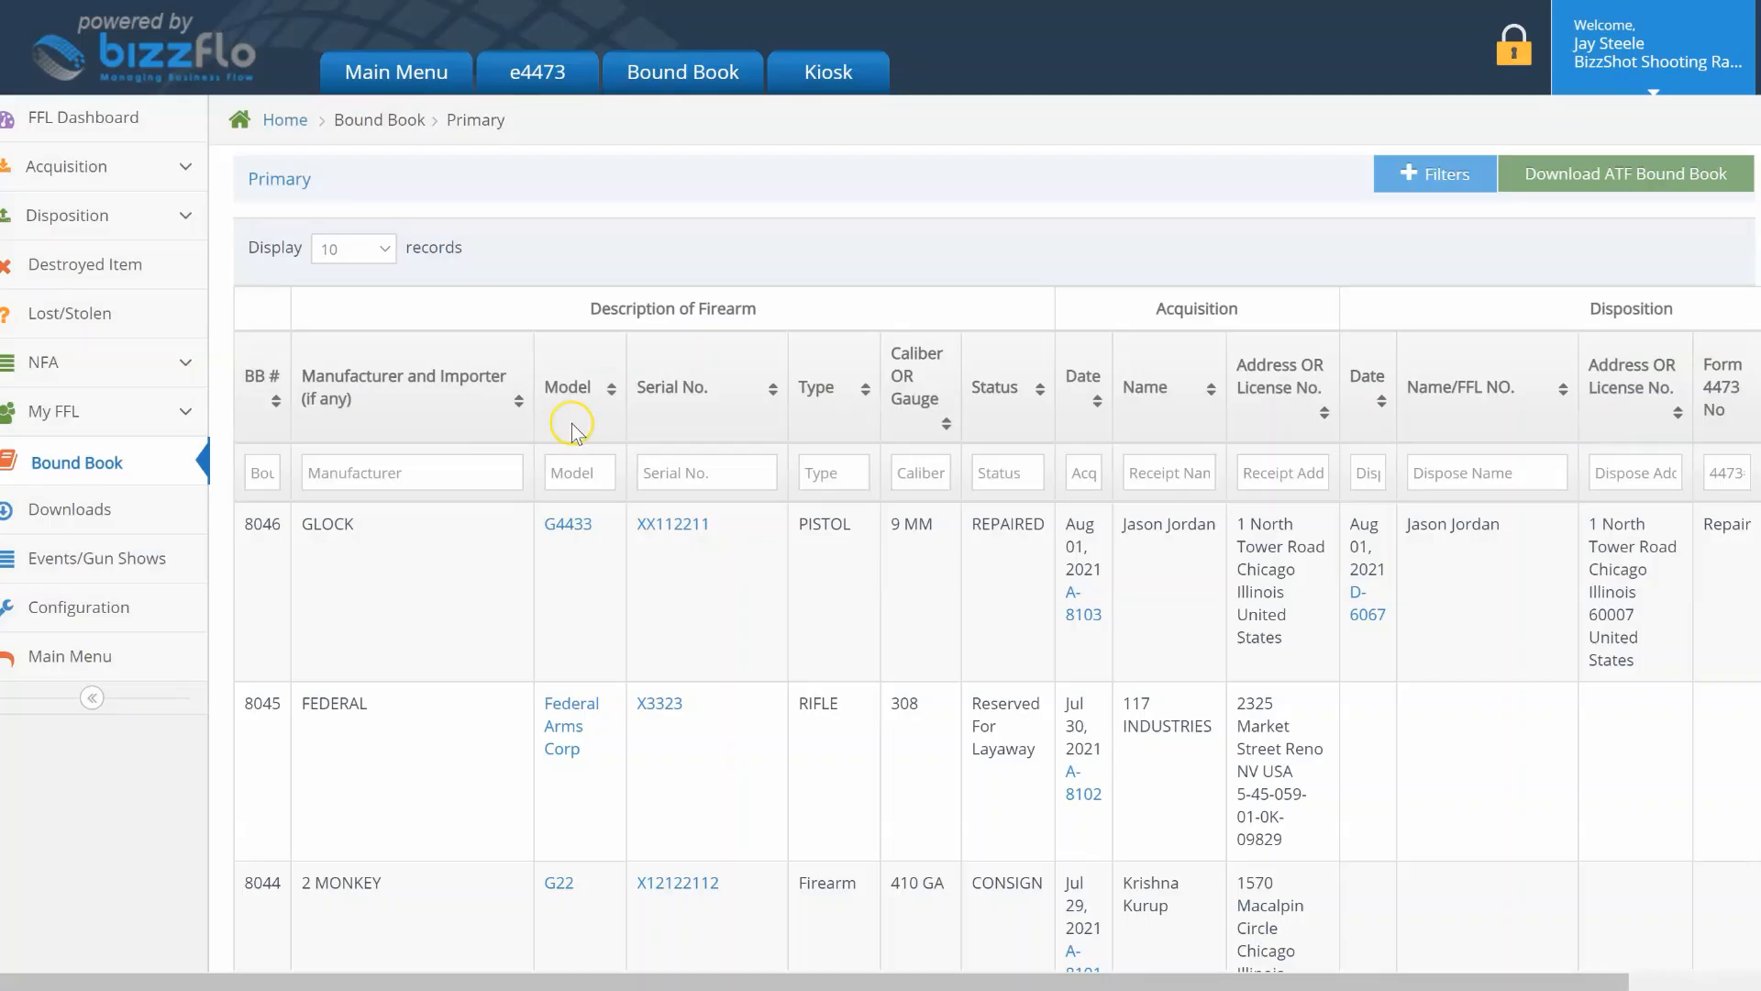
click(672, 469)
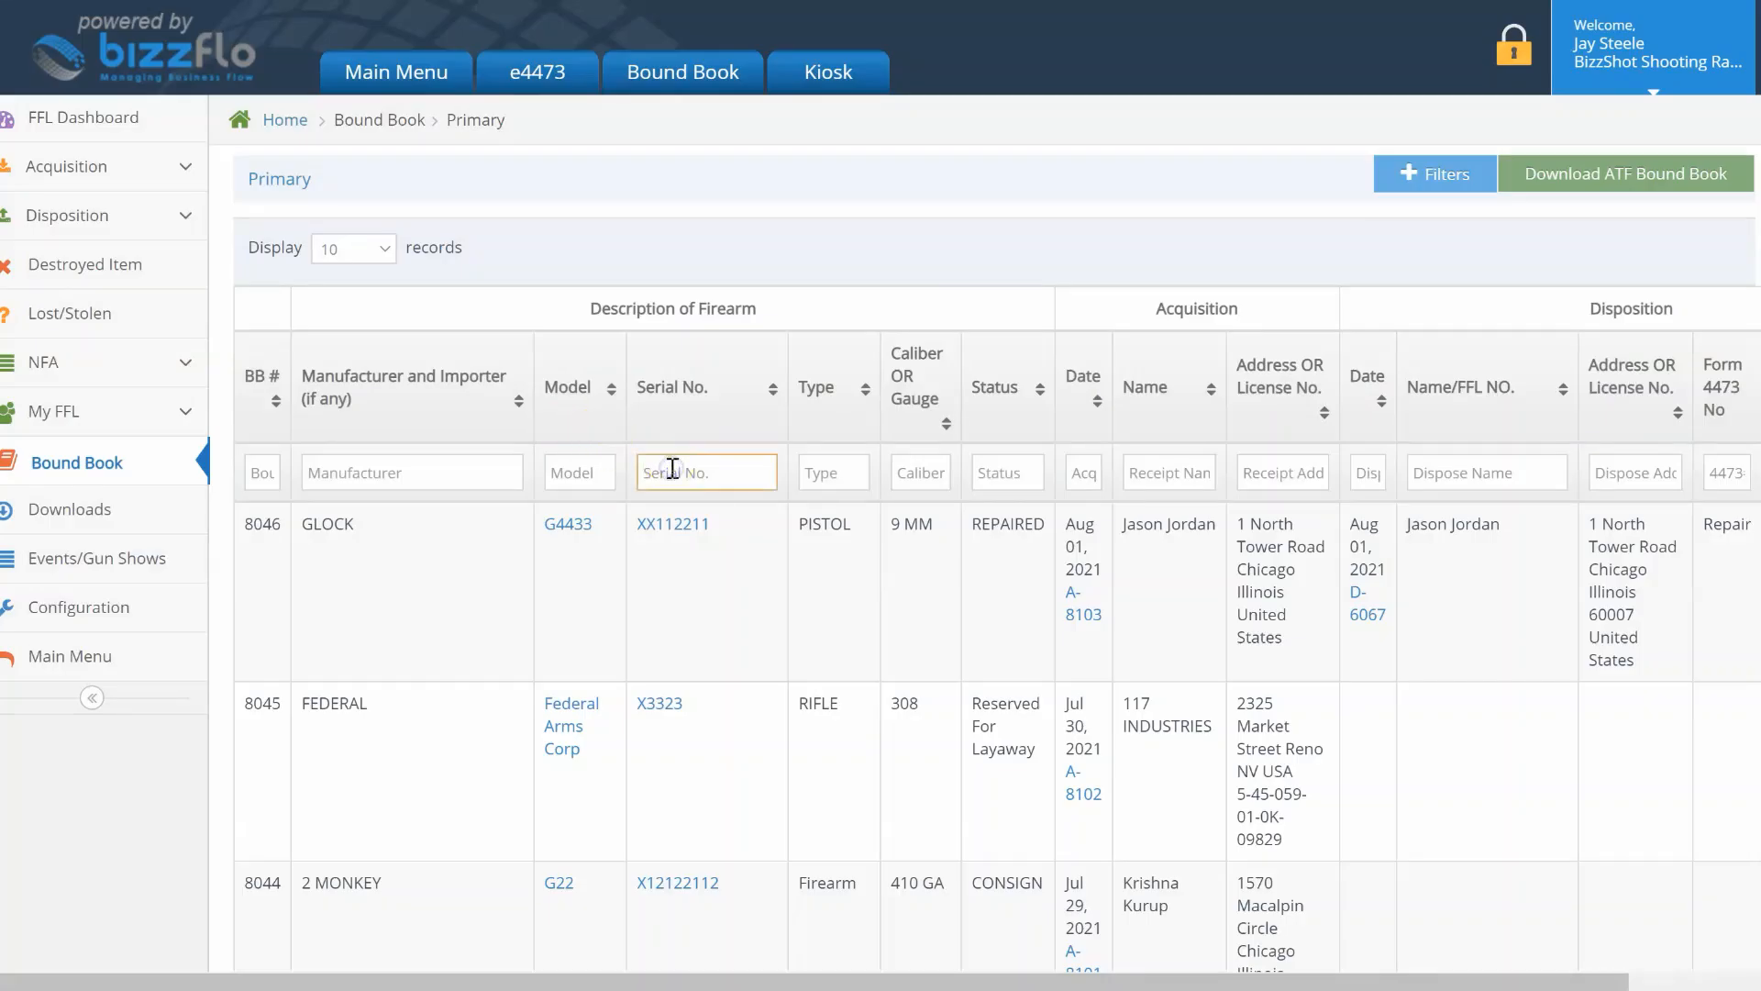
text(X3323)
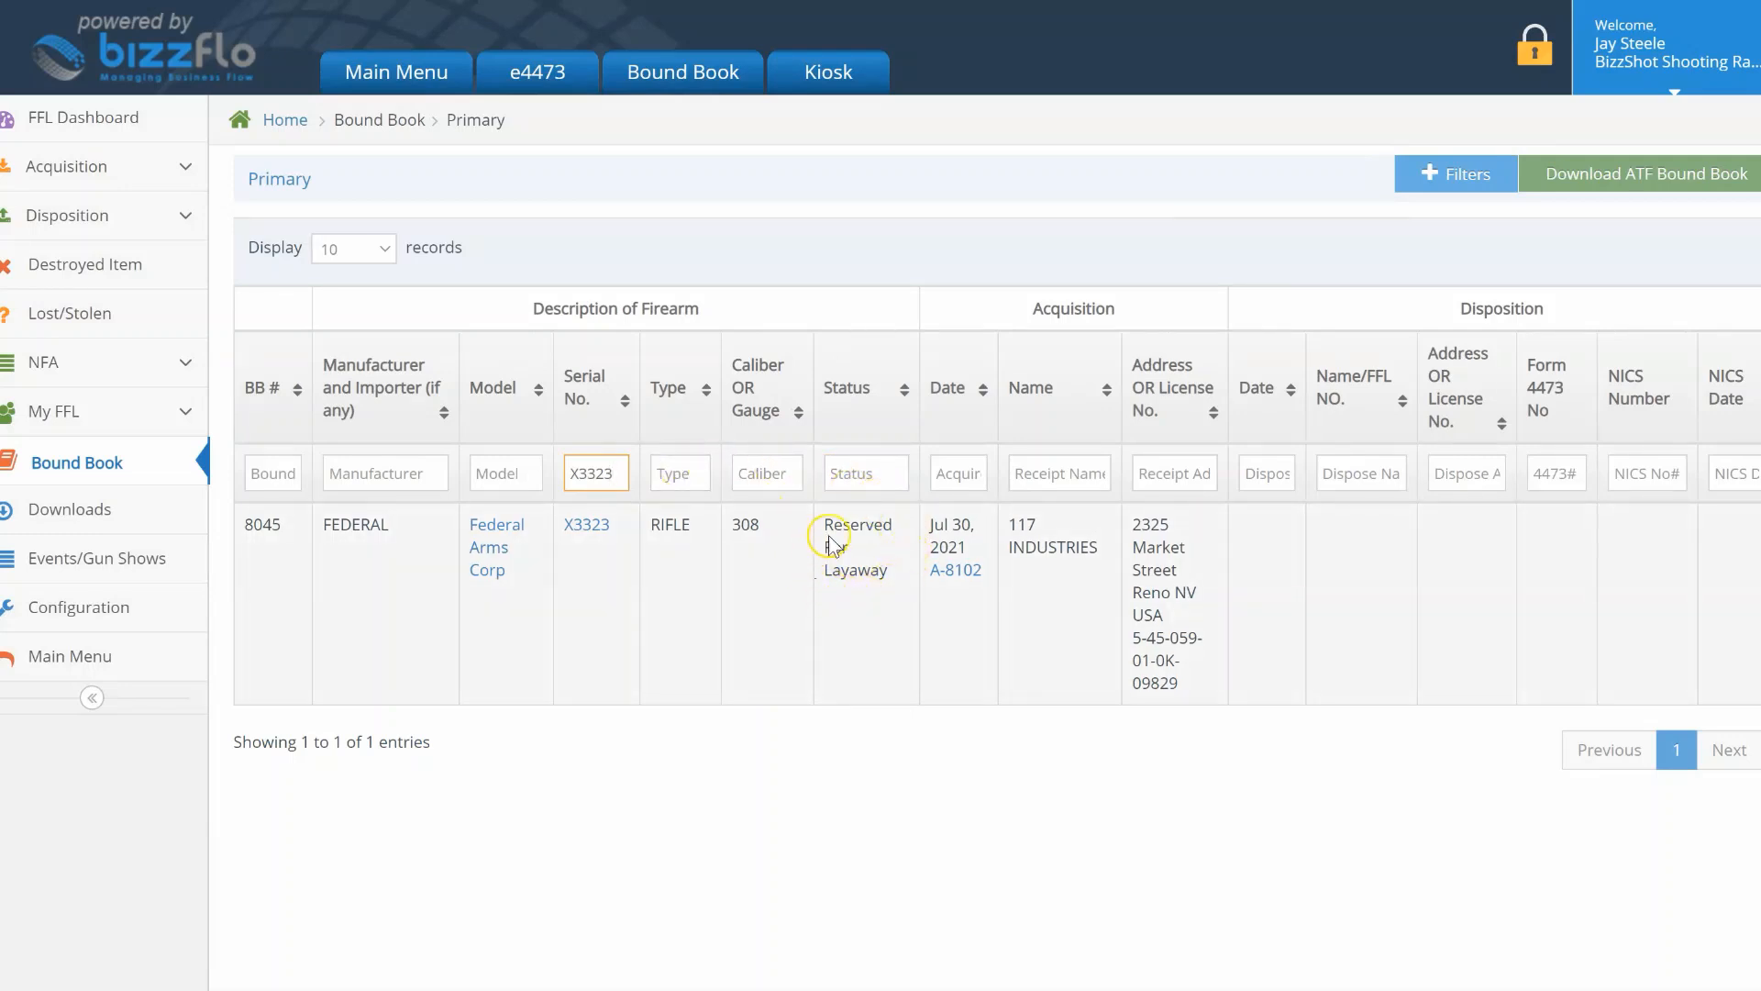
click(591, 534)
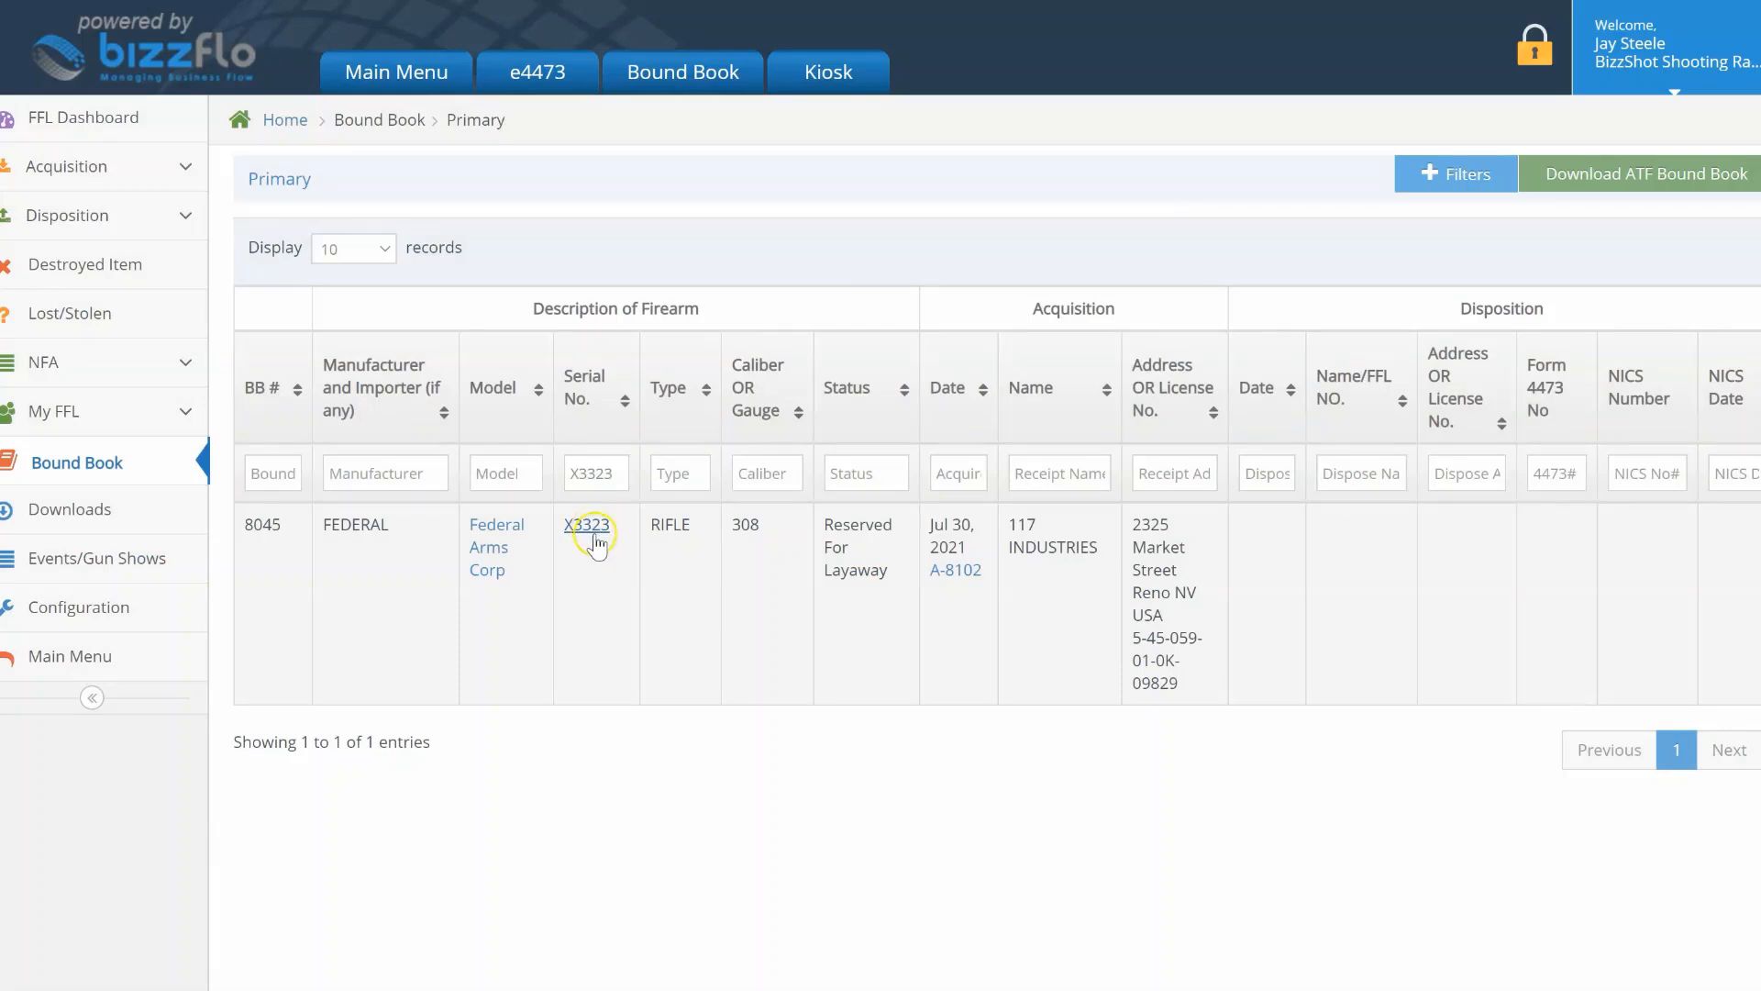
Step: Open the X3323 serialized item record and save it
click(591, 528)
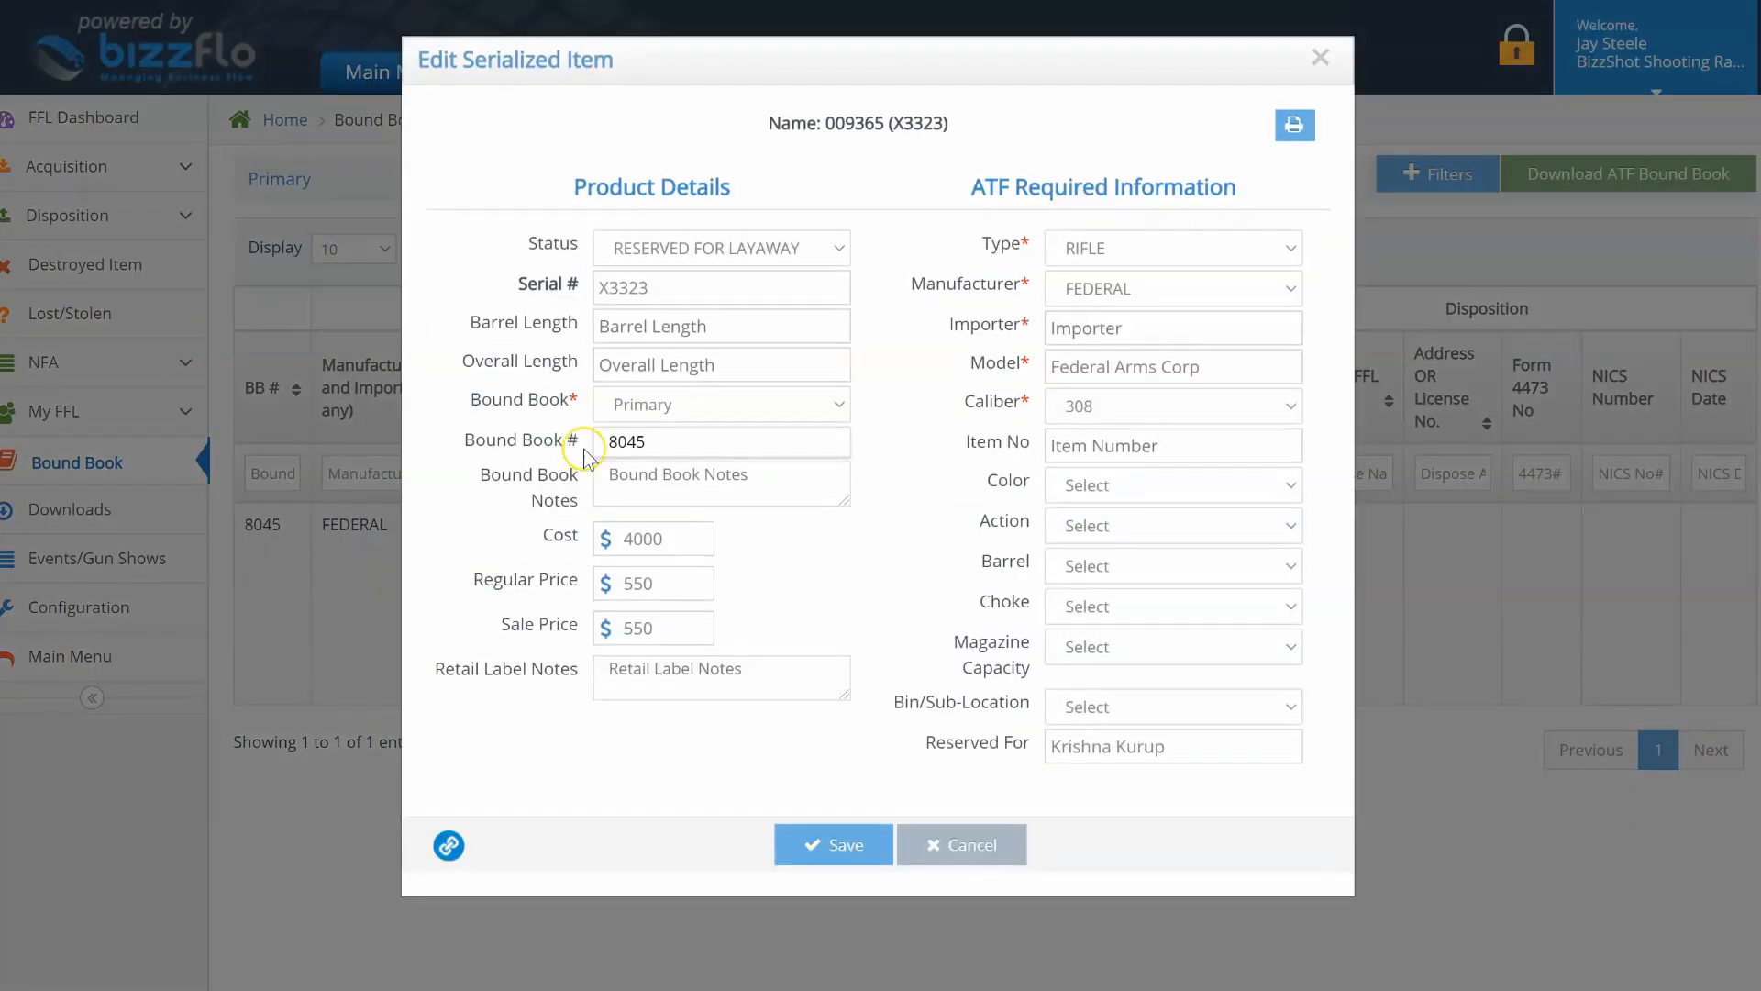
click(579, 244)
click(867, 839)
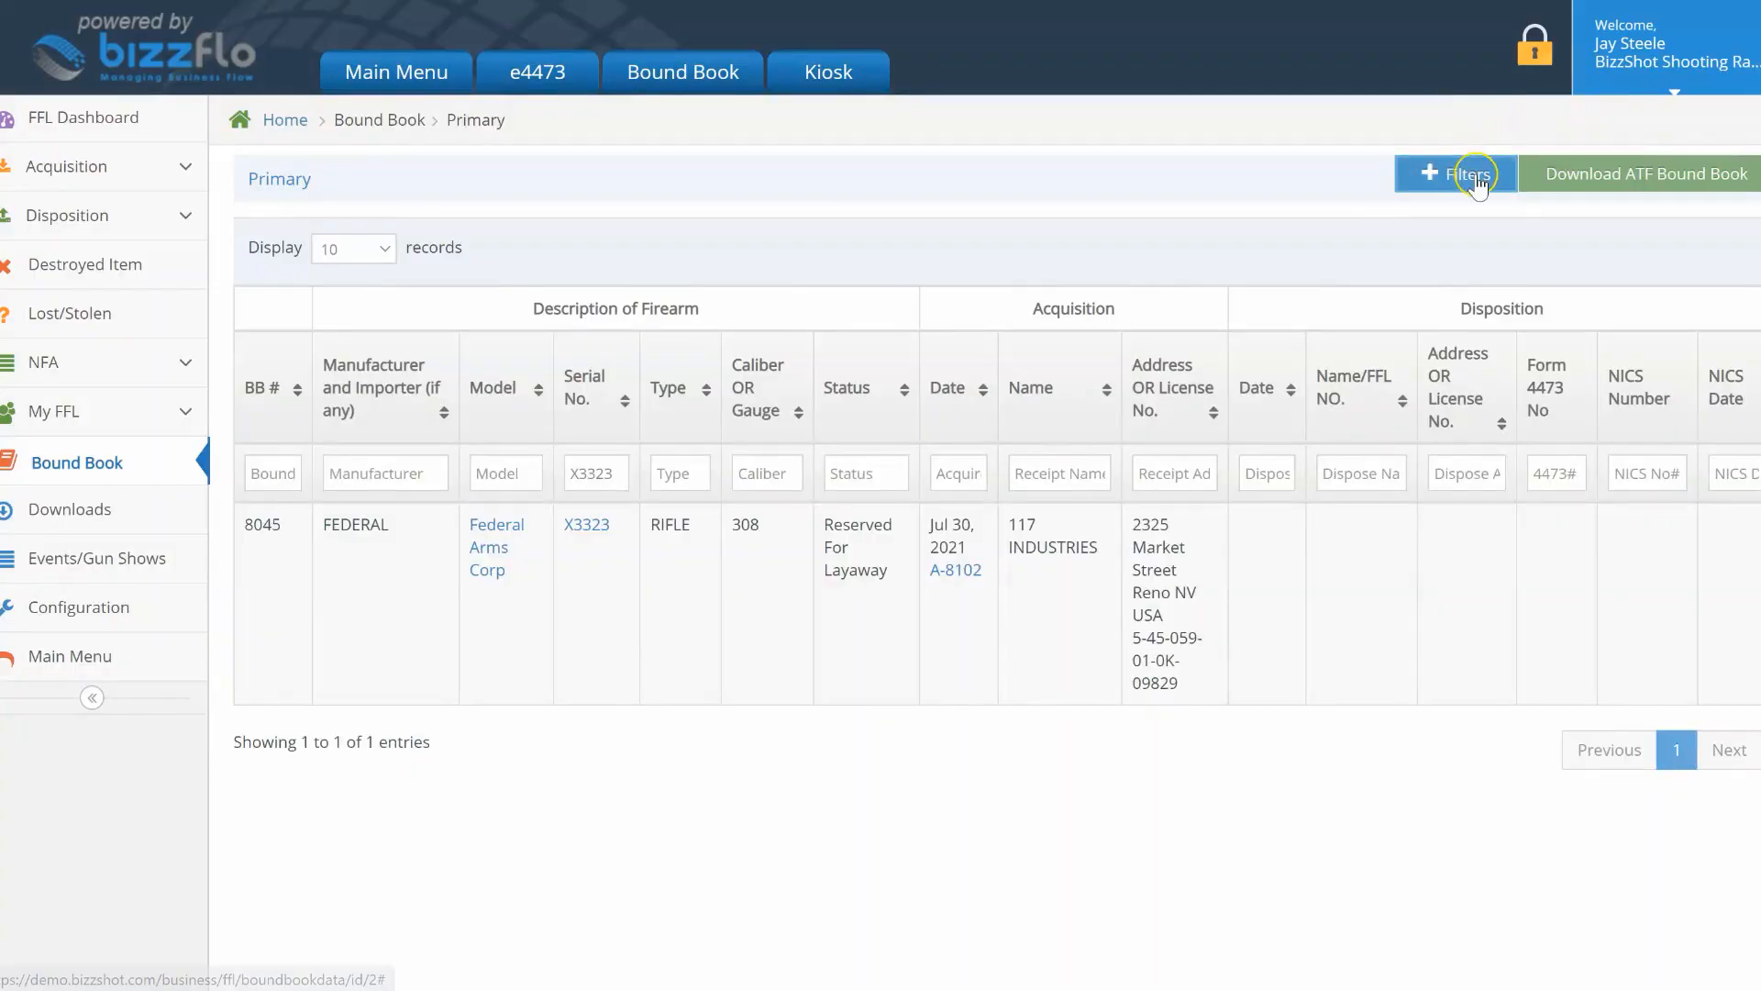
Step: Enable Display Reserved For in the bound book filters and apply
click(1436, 174)
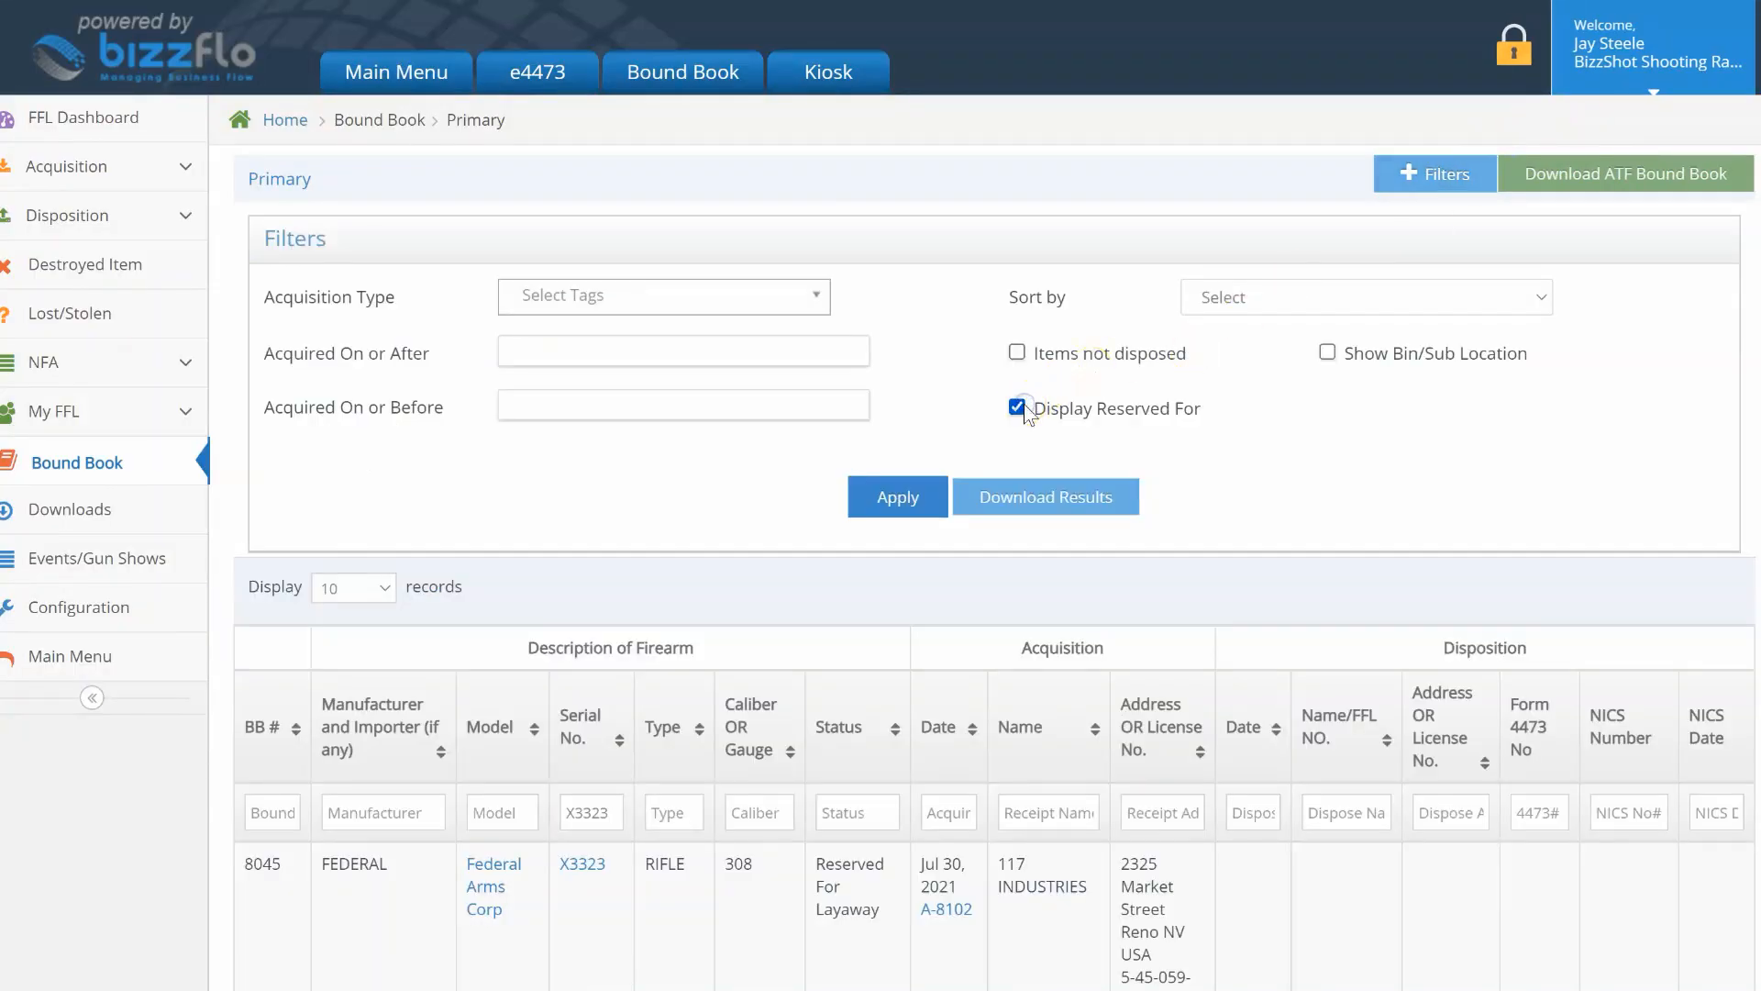
click(899, 500)
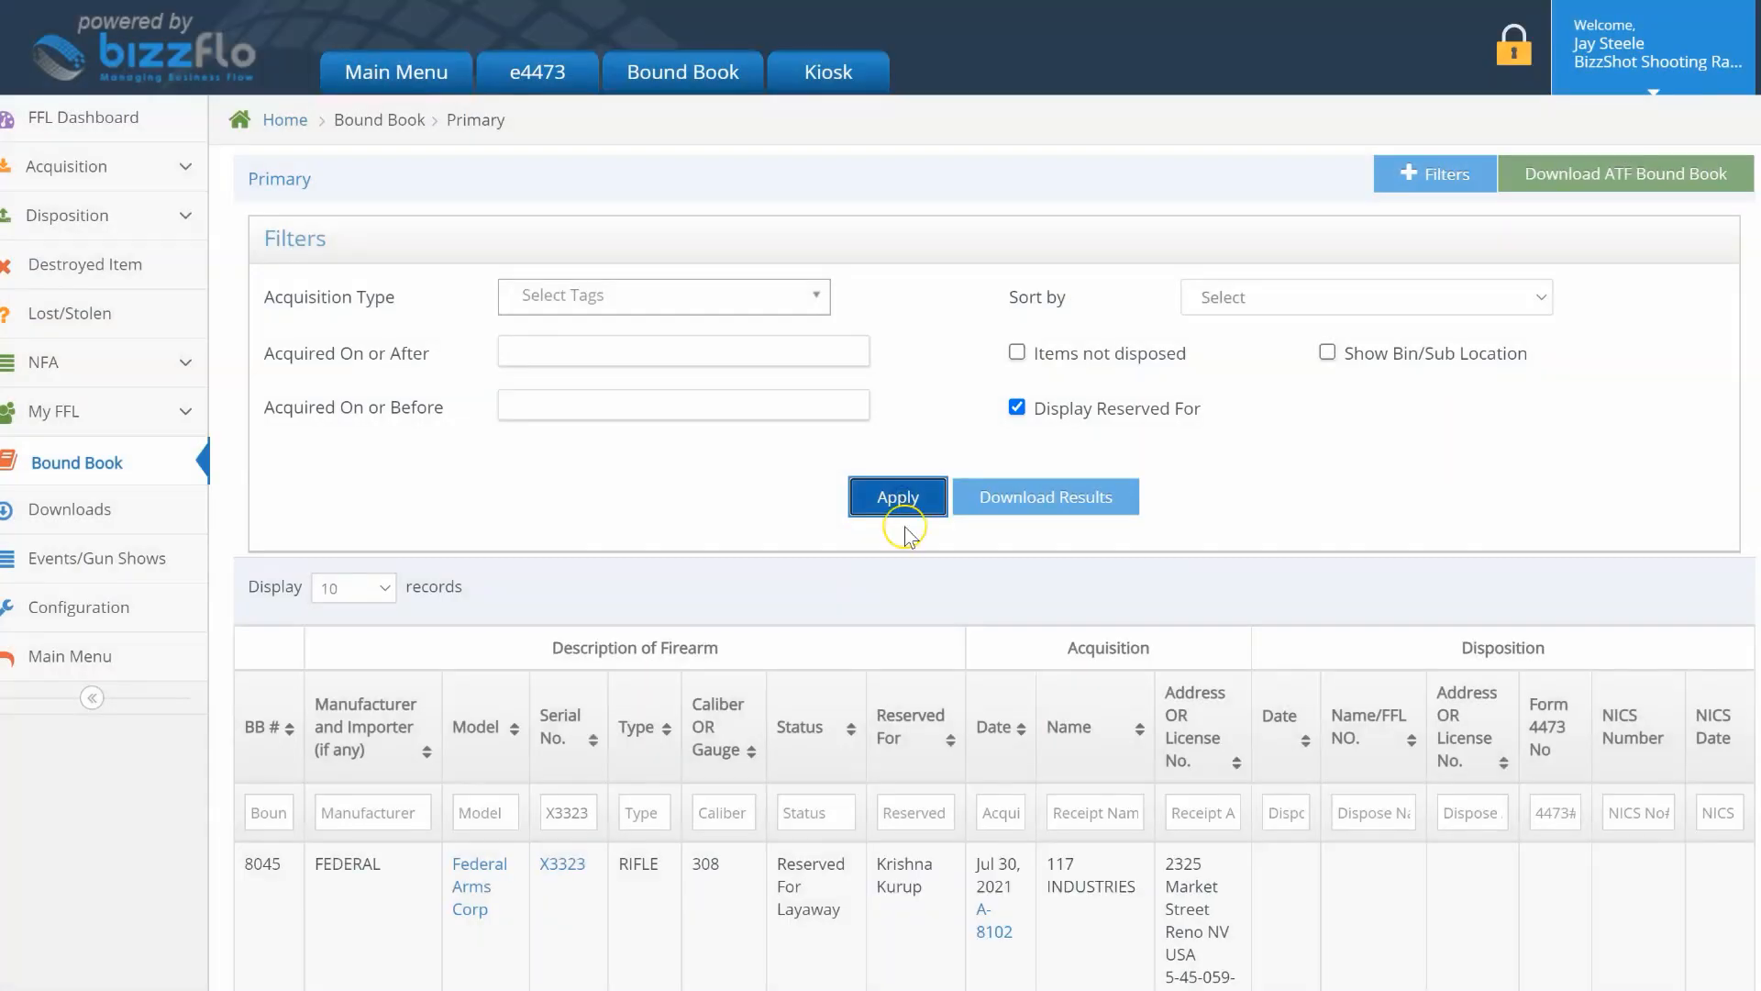
scroll(902, 680, down, 2)
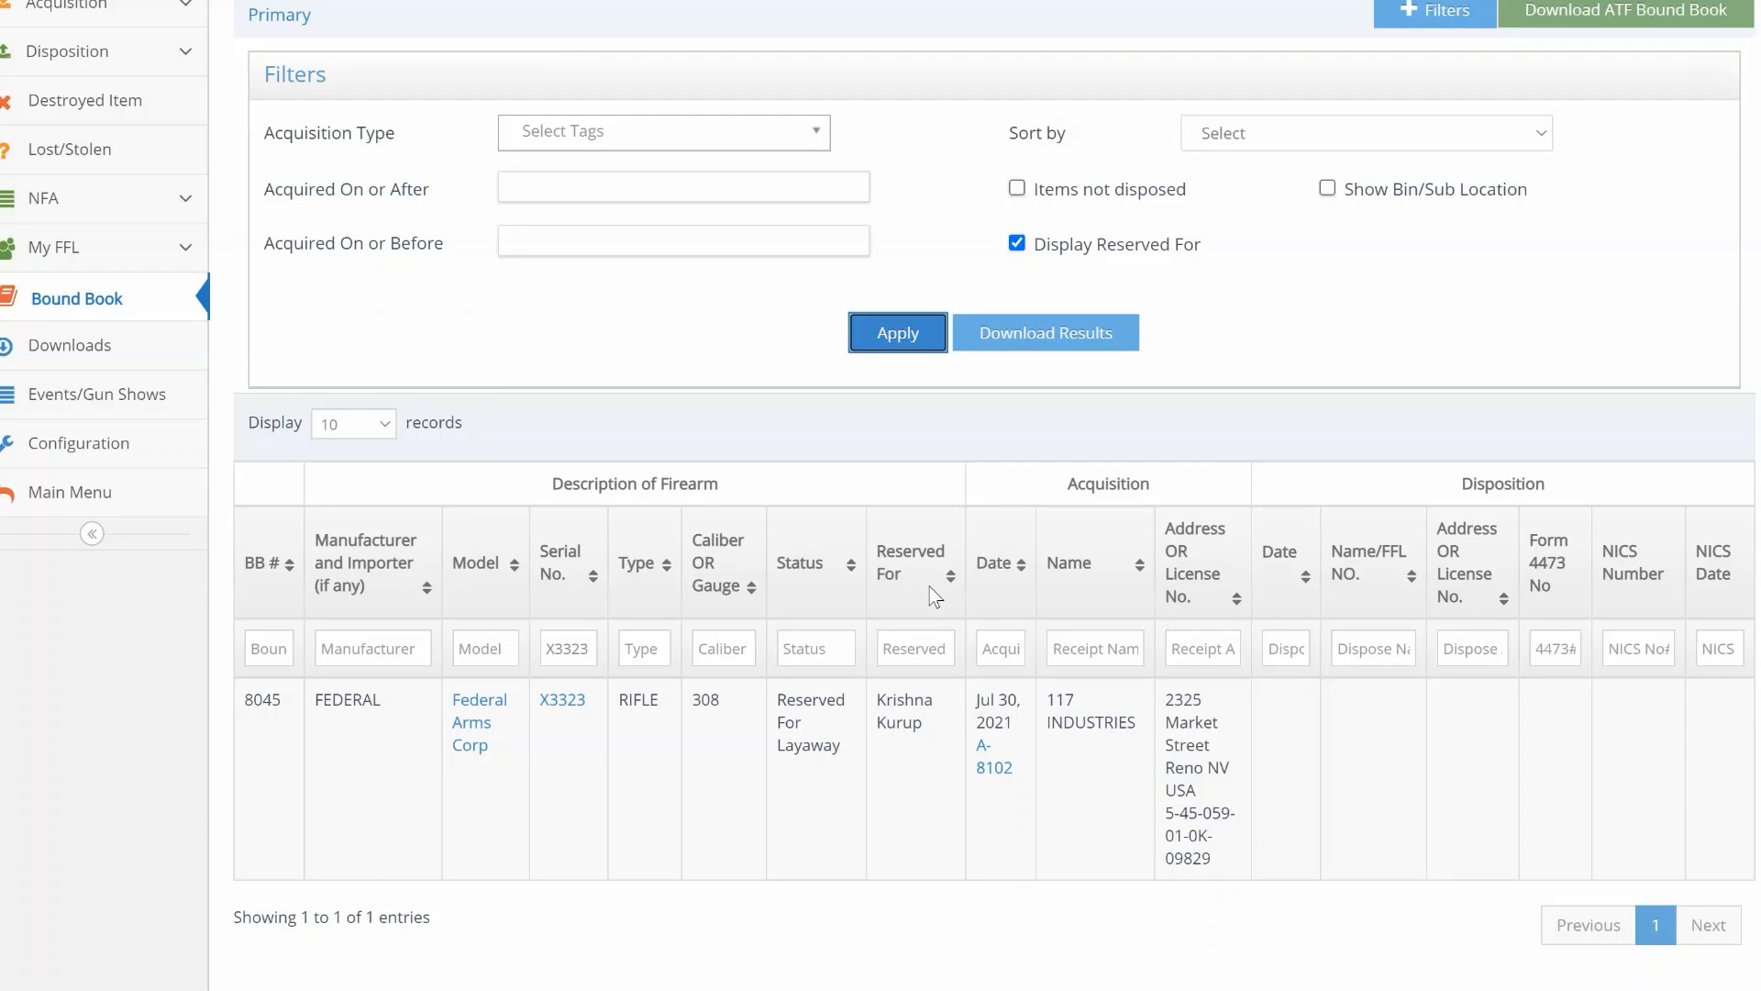
scroll(933, 596, up, 2)
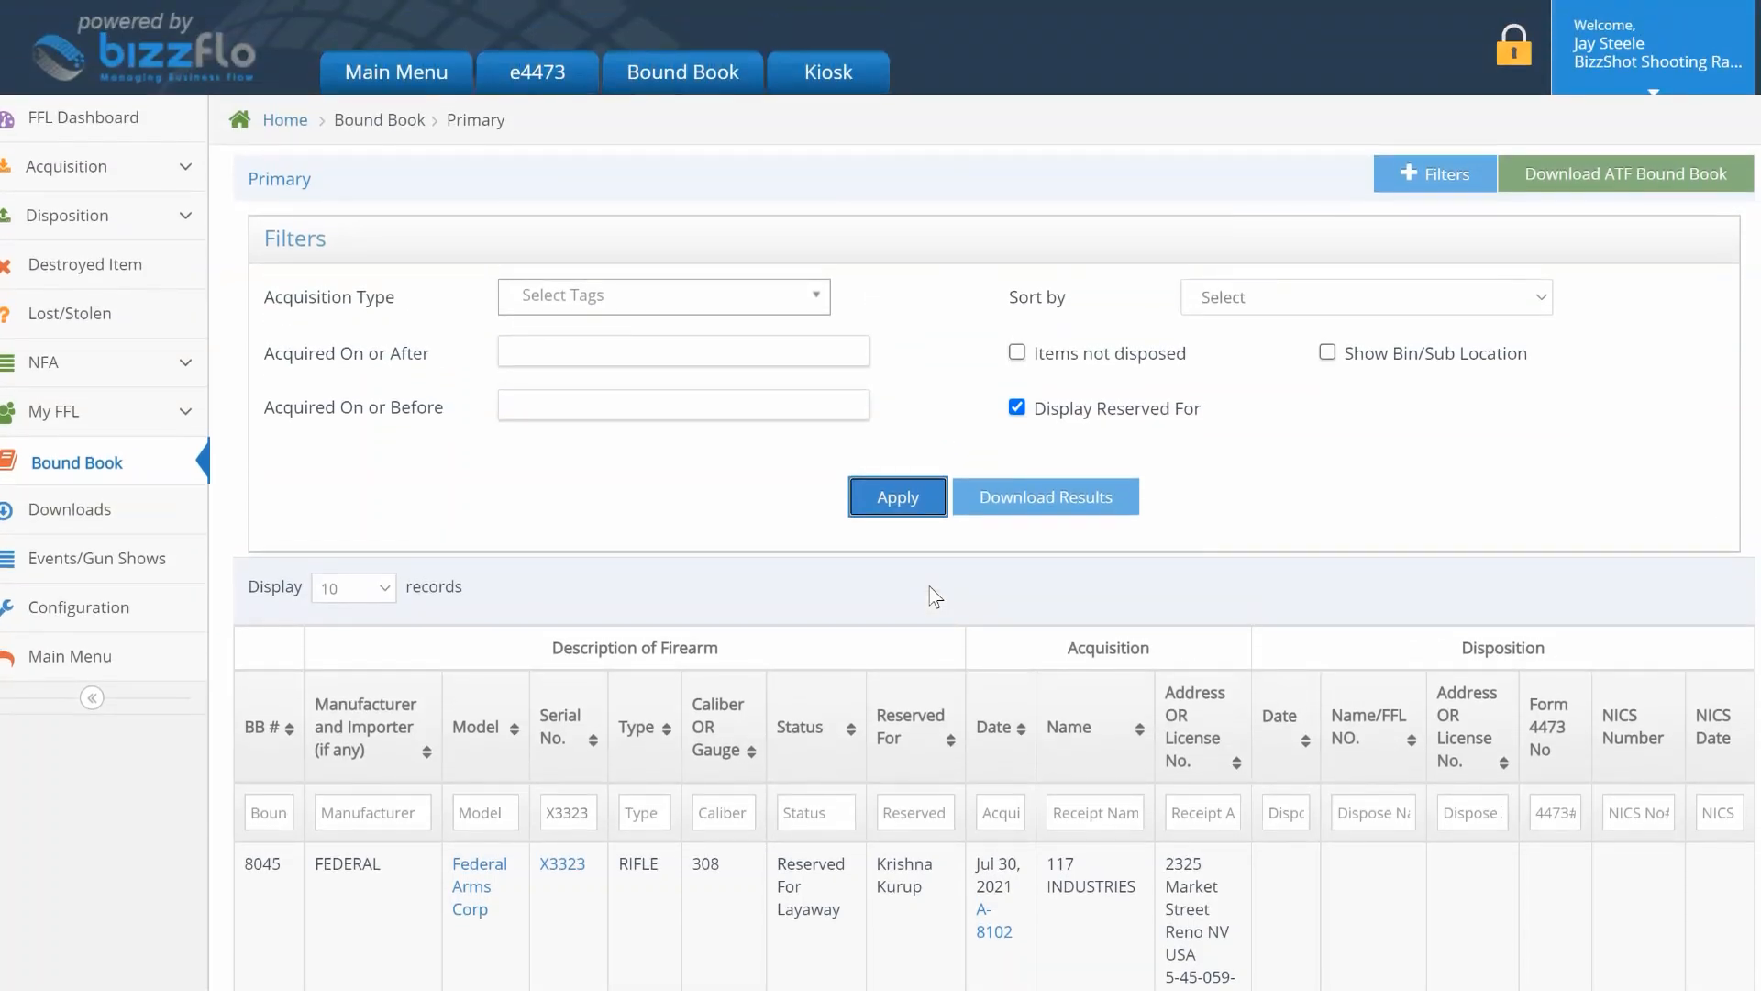